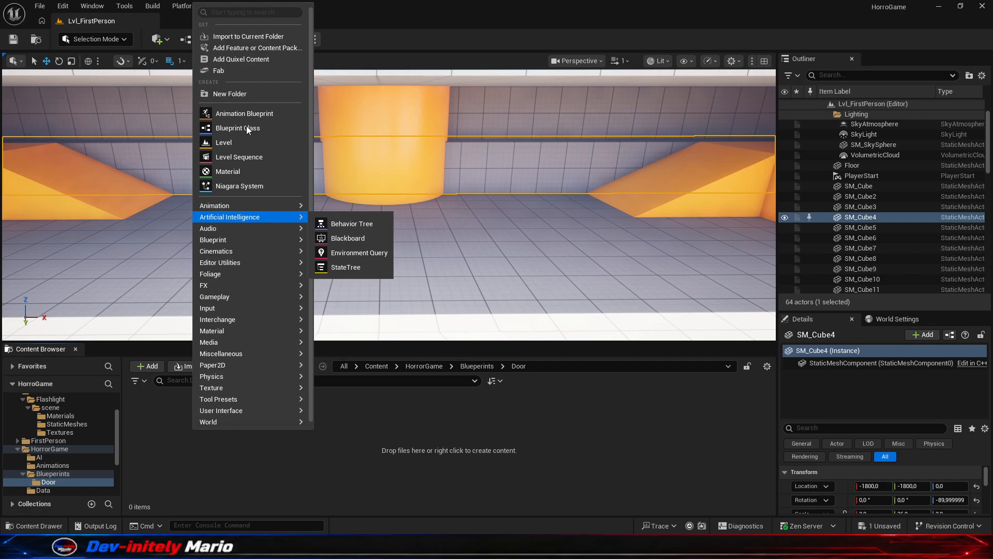
Create an Actor Blueprint class named BP_Door_Base in the Door folder.
click(246, 128)
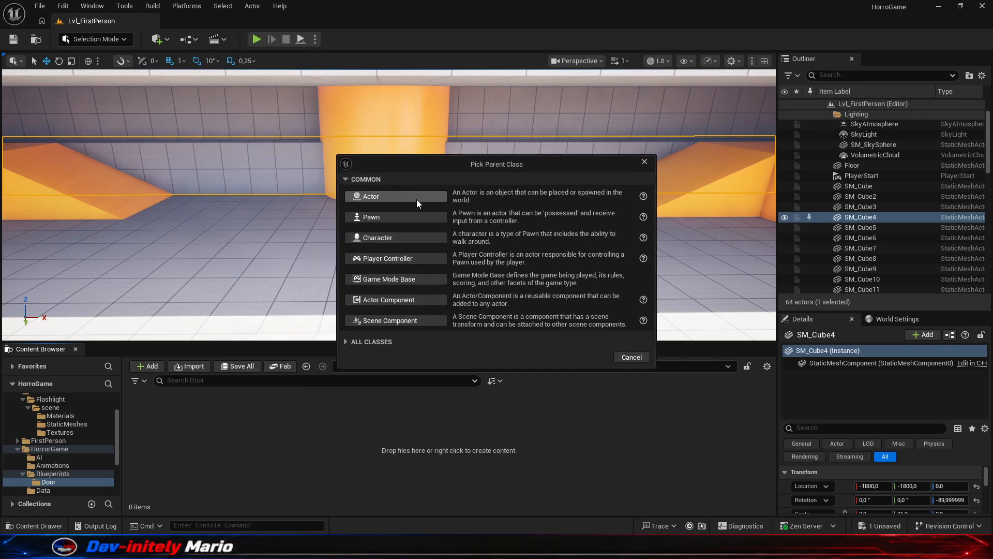
click(417, 201)
text(BP_)
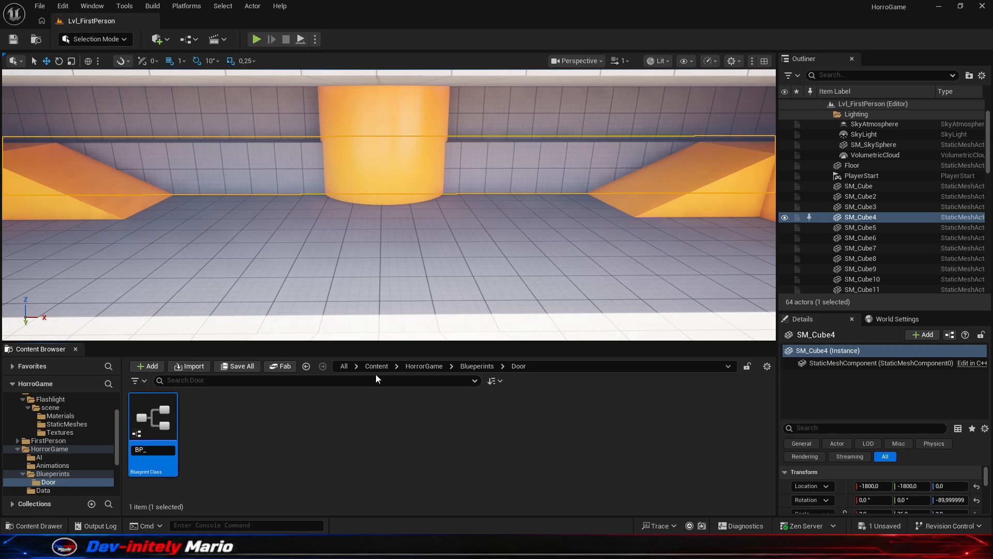
text(Door_Base)
key(Return)
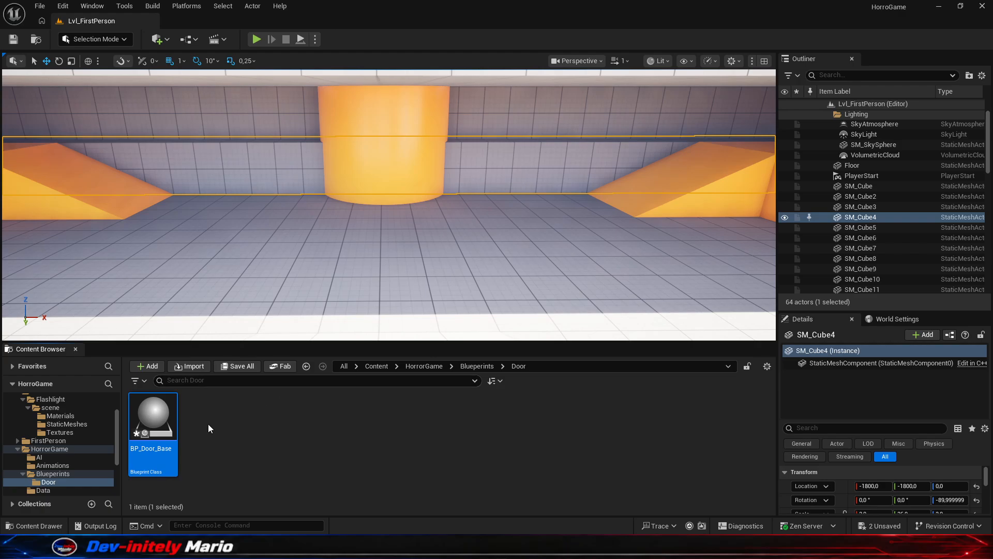
right_click(175, 412)
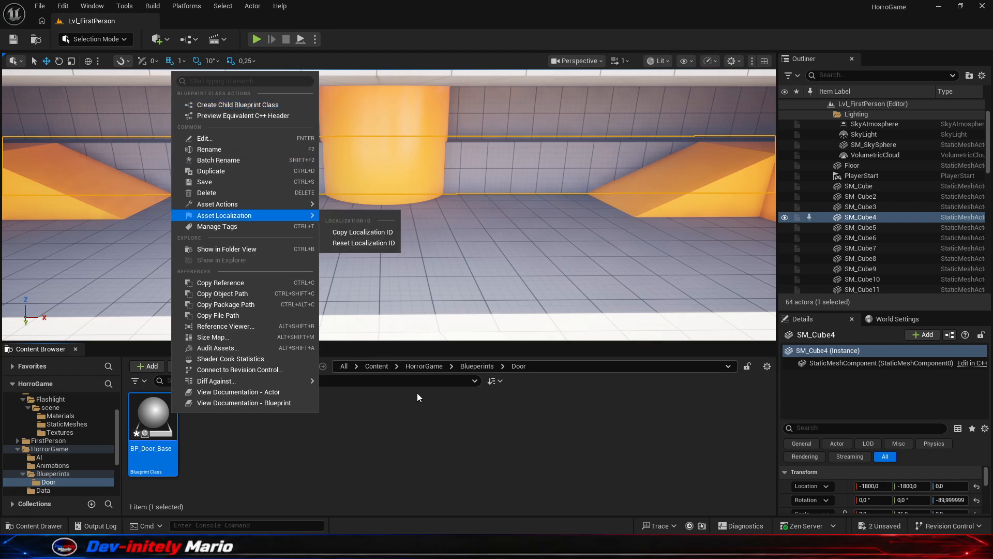
click(394, 436)
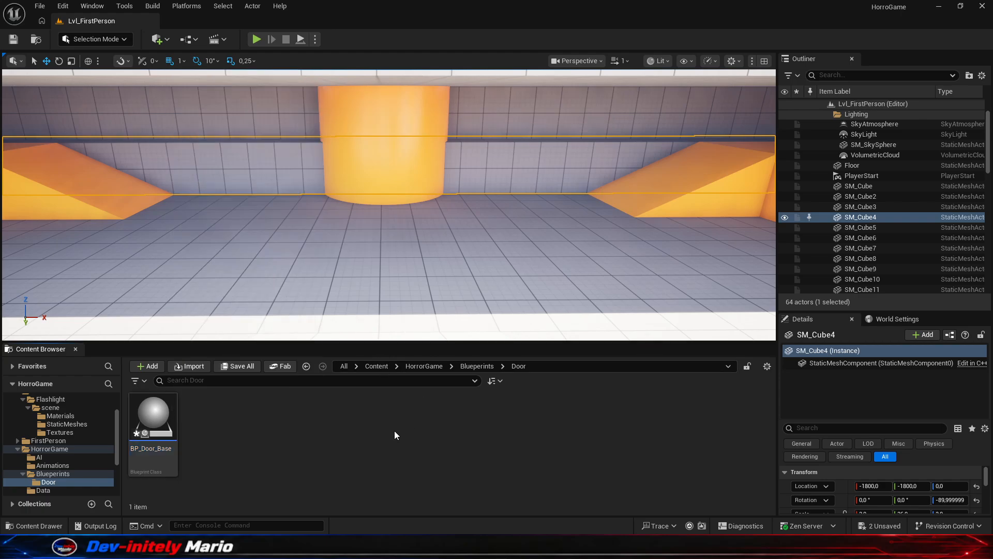
Open BP_Door_Base for editing and add a Static Mesh component named Door.
double_click(174, 432)
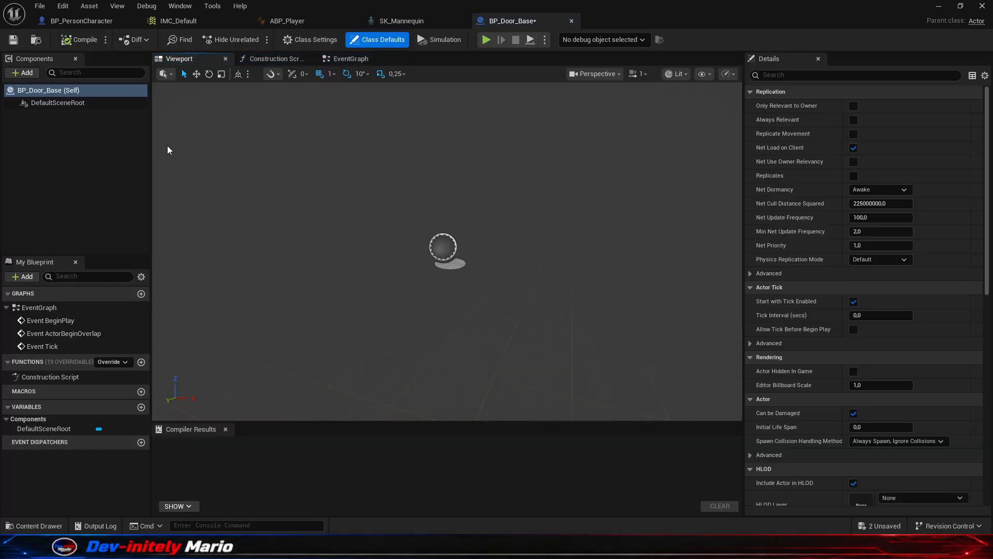
click(23, 72)
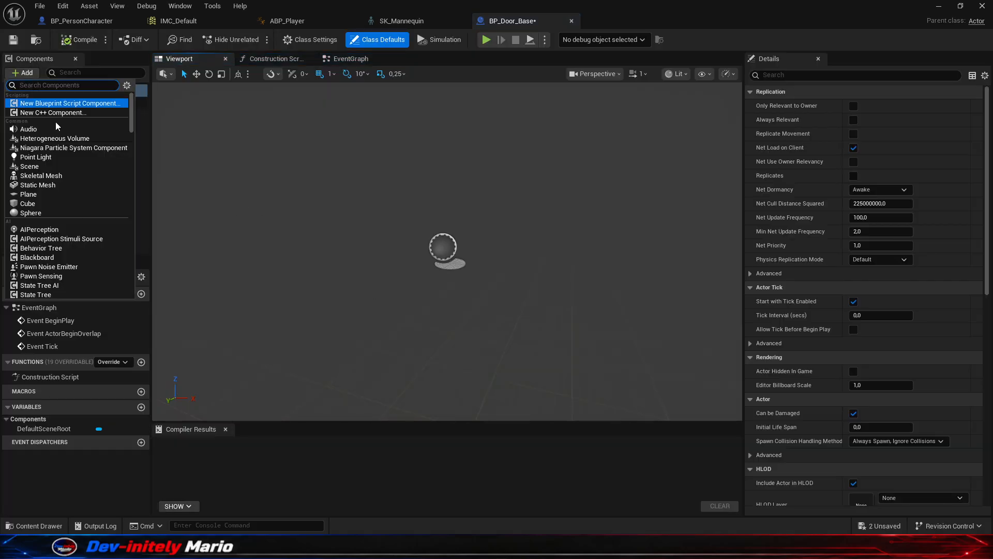
click(66, 186)
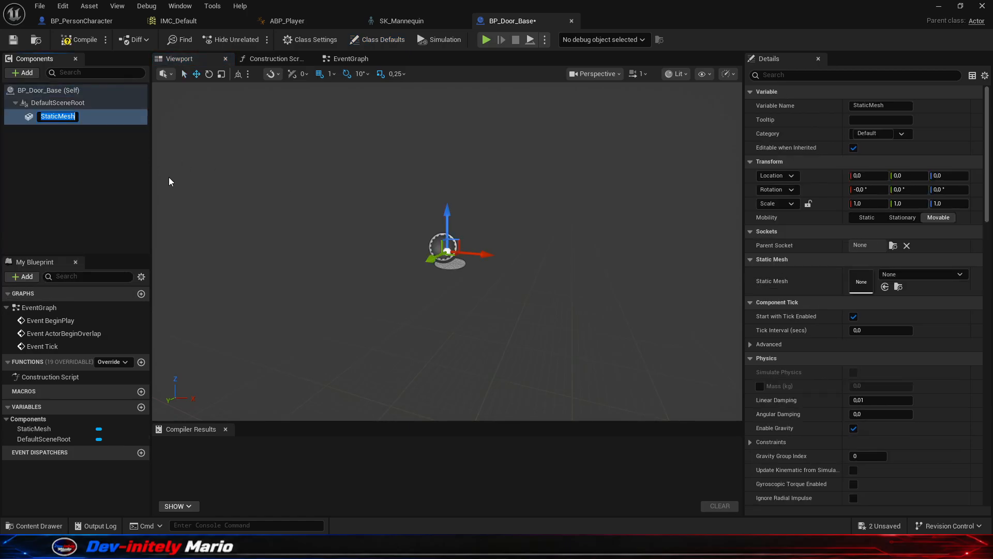
text(Door)
key(Return)
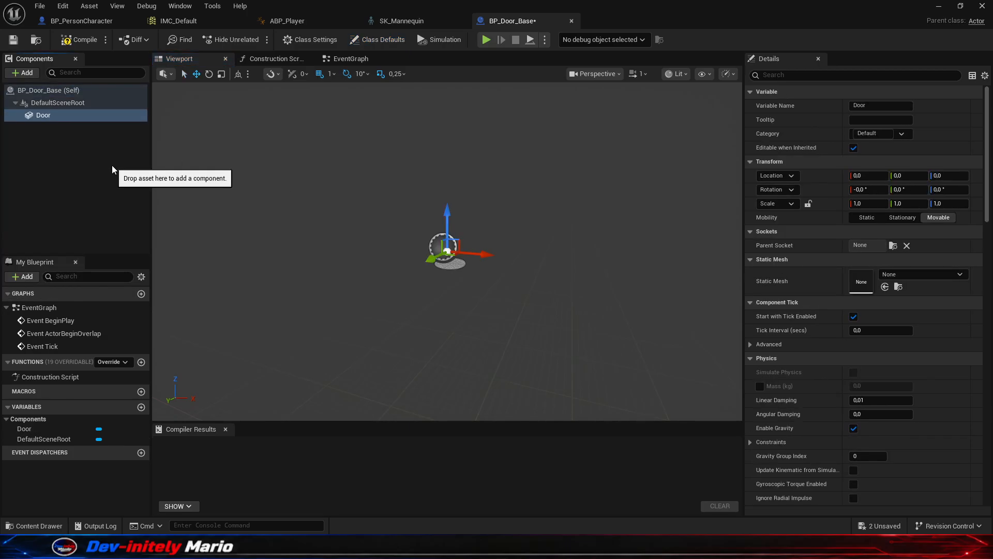
Assign the SM_Door mesh to the Door component.
click(915, 274)
text(door)
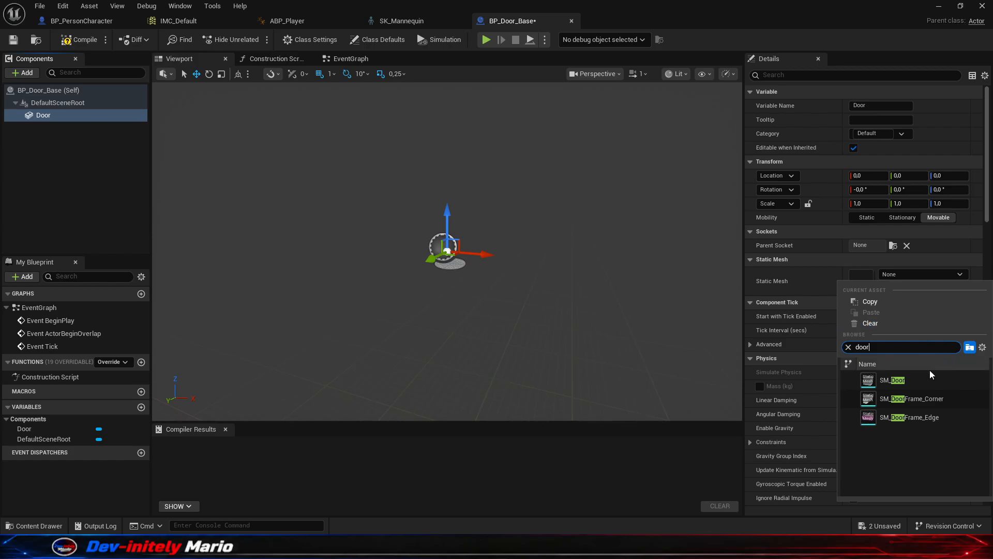
click(912, 381)
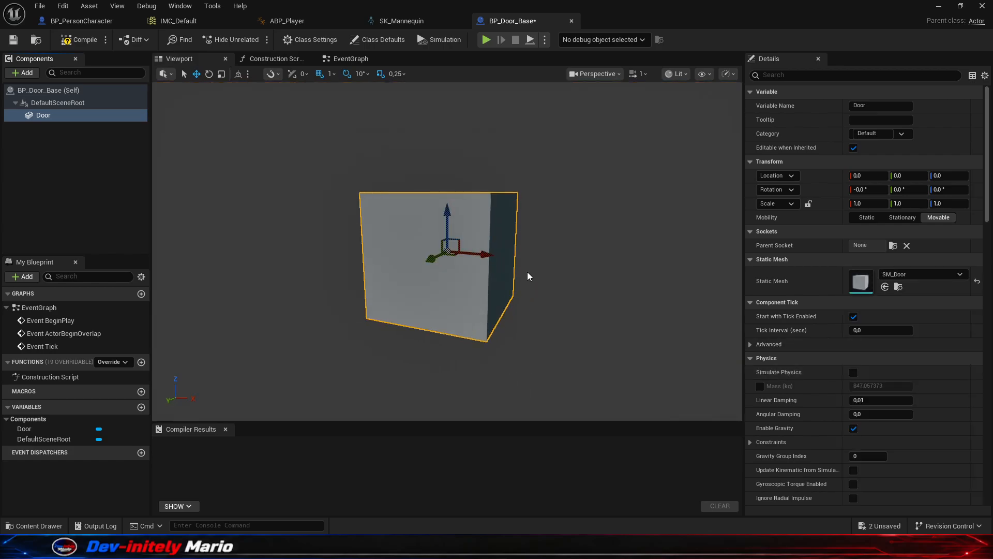
click(925, 276)
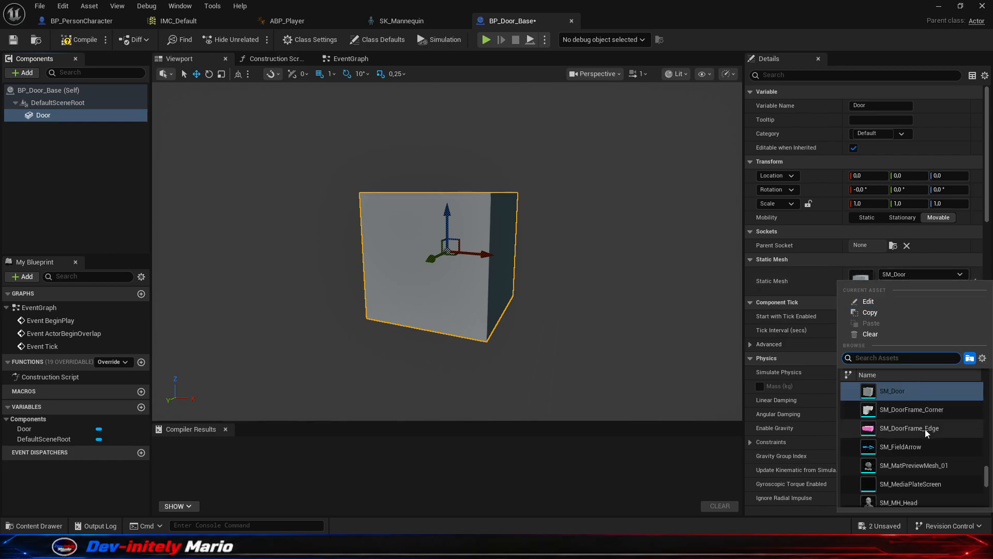
click(922, 389)
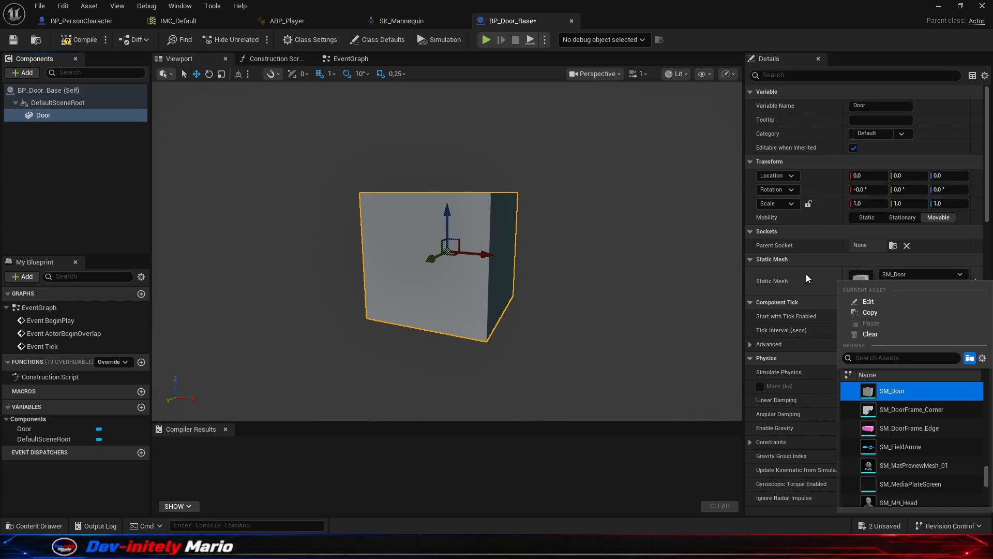
click(795, 259)
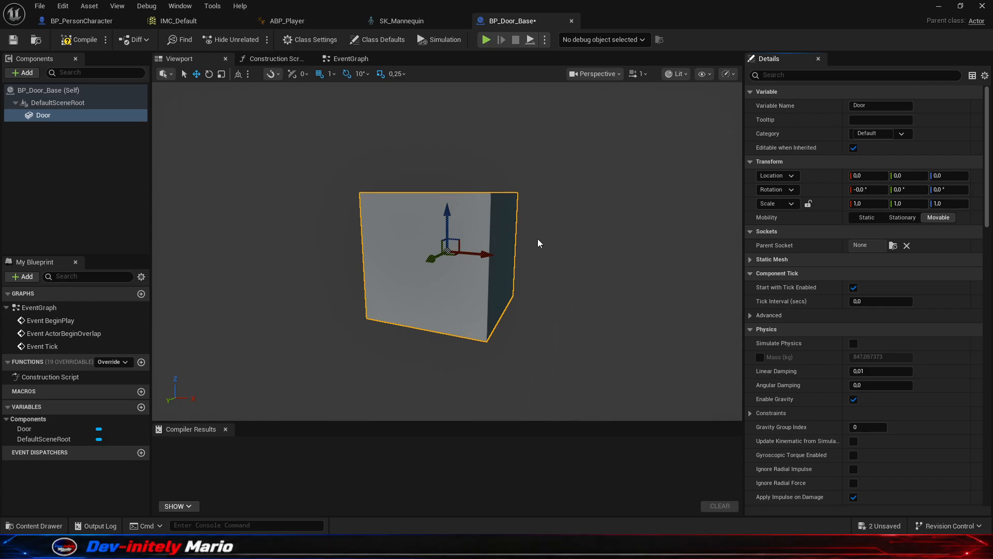
scroll(538, 238, up, 2)
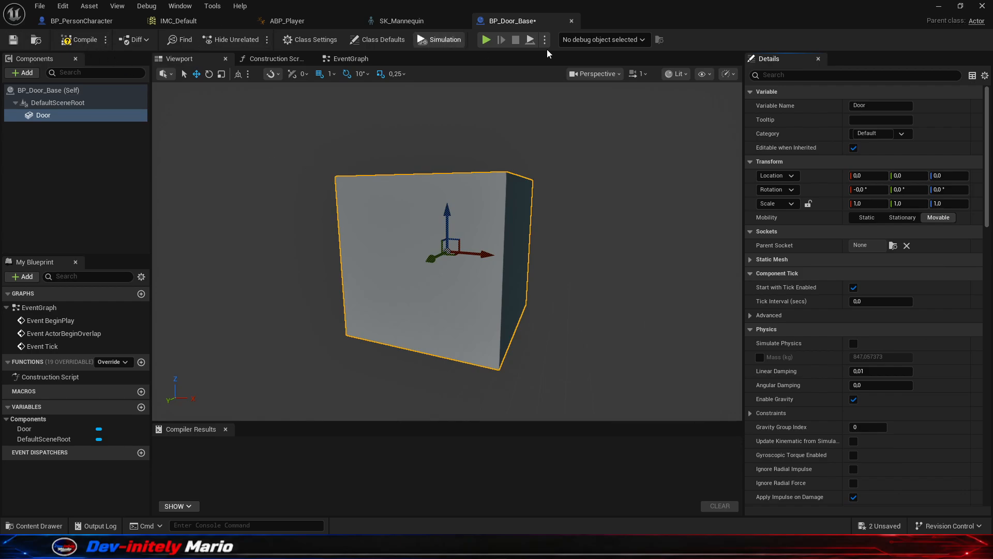
Search the Fab marketplace for "door" and restrict the results to free products (Kostenlos).
click(938, 7)
click(283, 367)
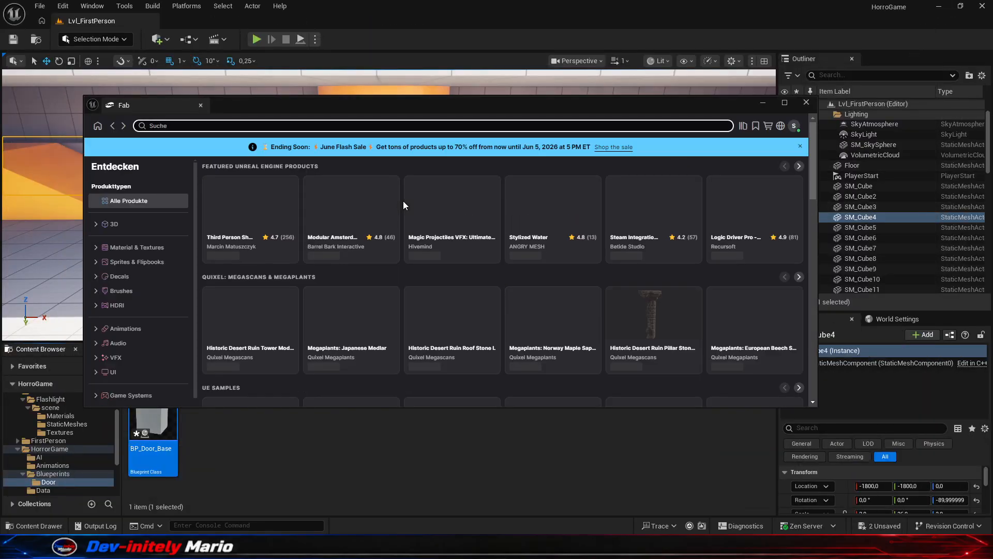
text(door)
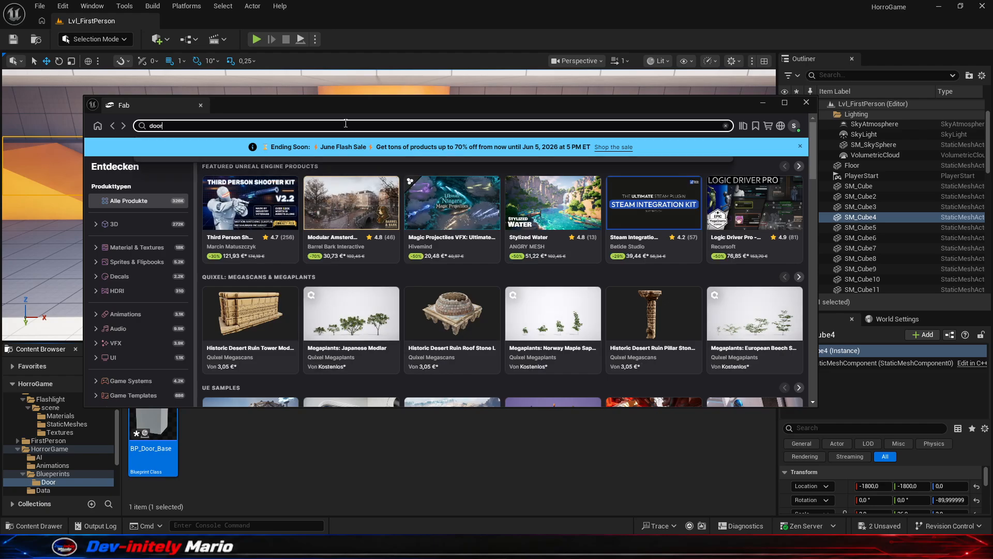
key(Return)
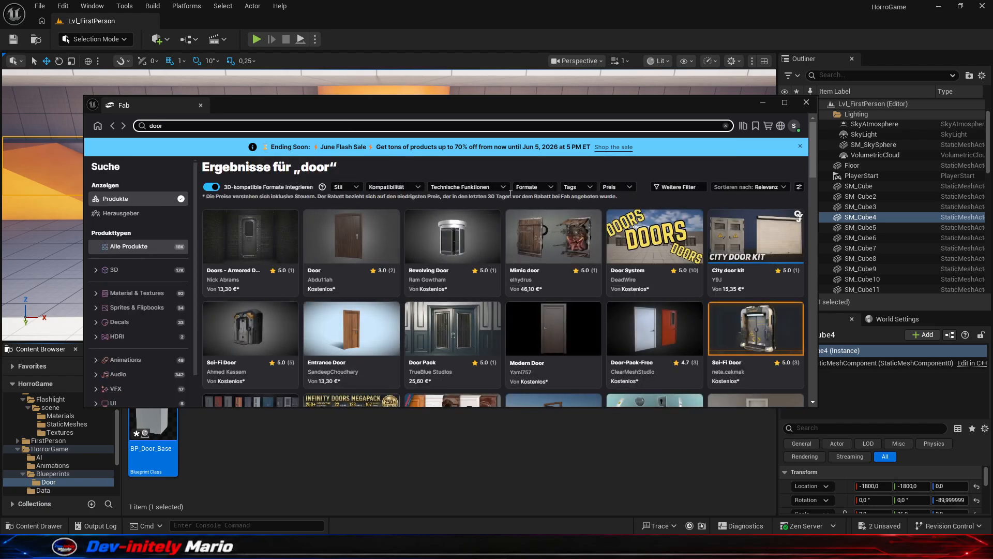
click(541, 187)
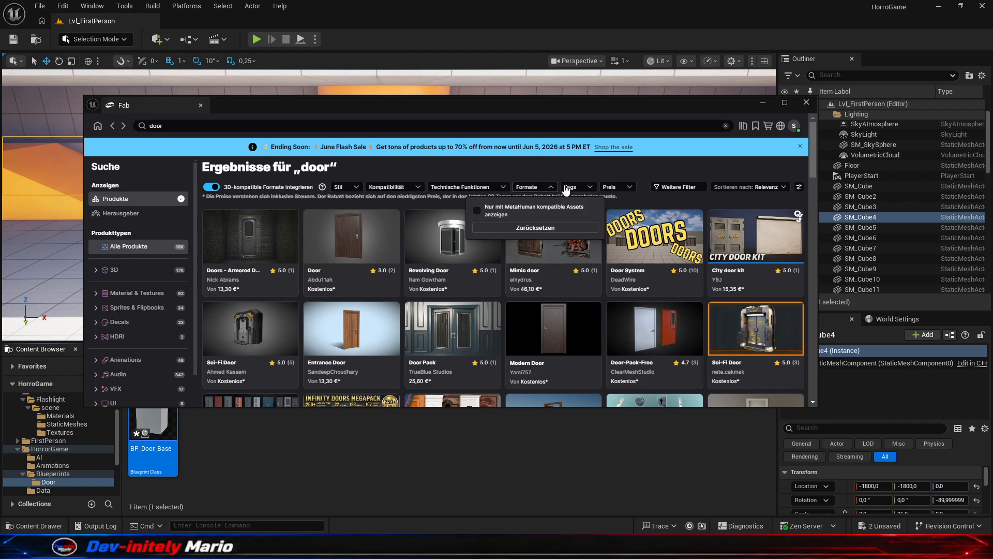
click(609, 188)
click(575, 235)
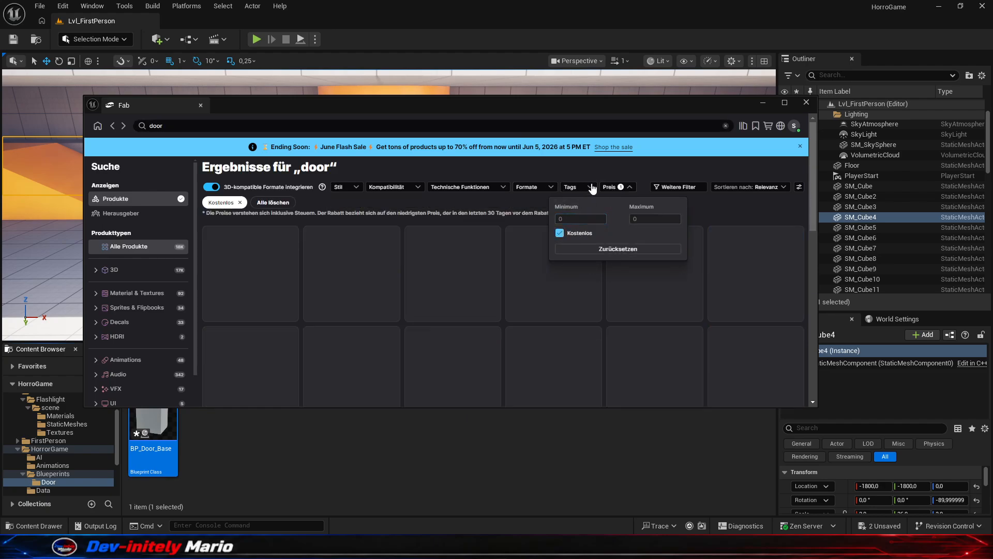
click(620, 169)
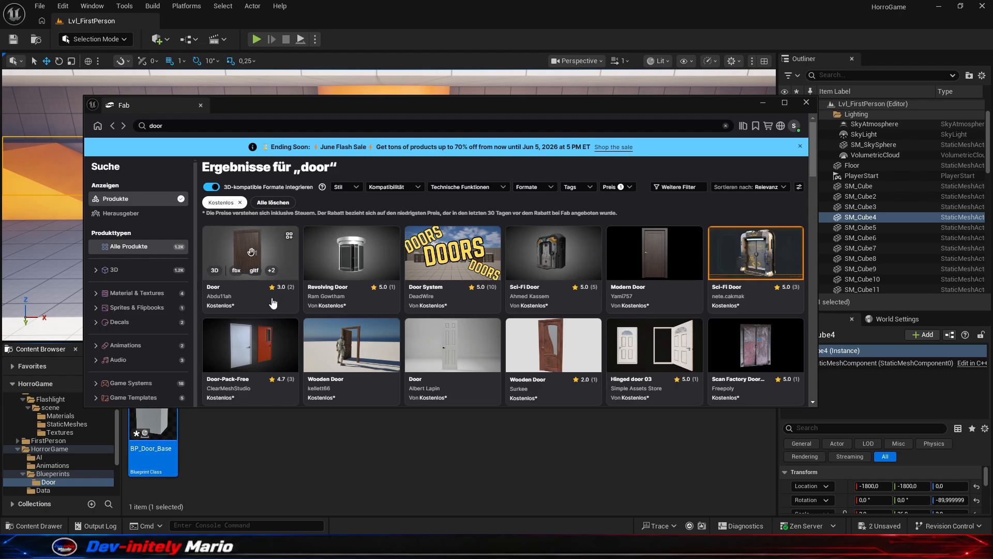
Choose the free Personal license for the Modern Door product, add it to the project and close Fab.
click(627, 266)
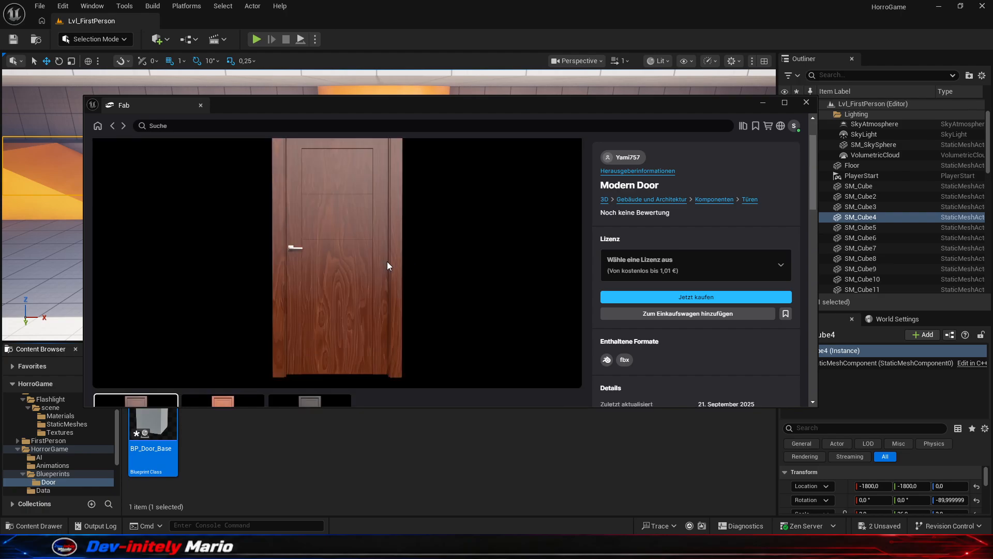
click(686, 291)
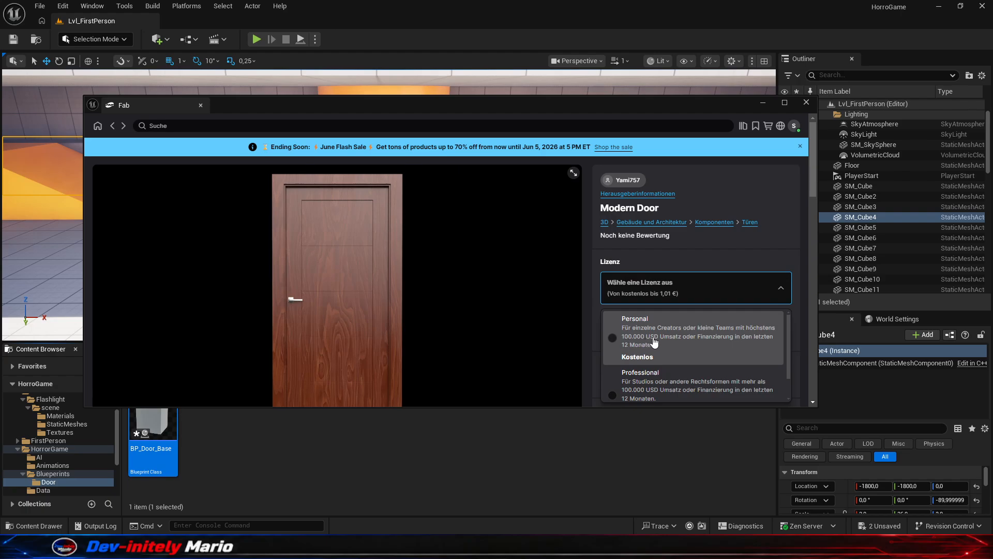
scroll(655, 343, down, 1)
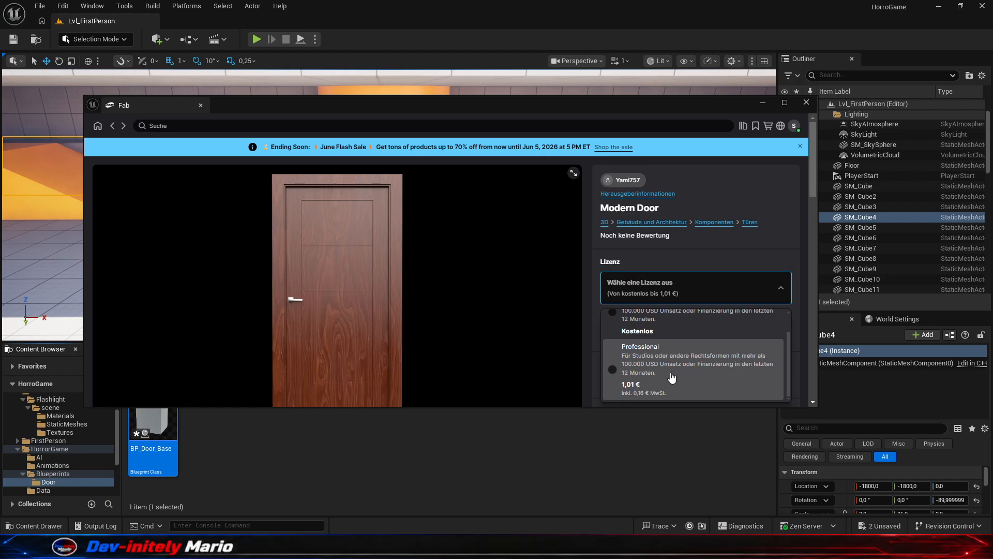
scroll(672, 377, up, 2)
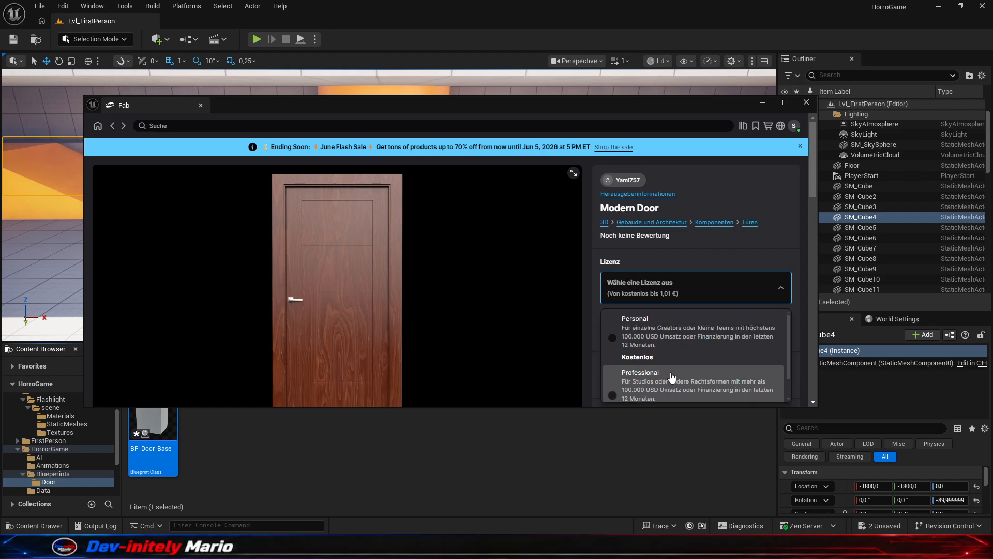
click(647, 350)
click(648, 322)
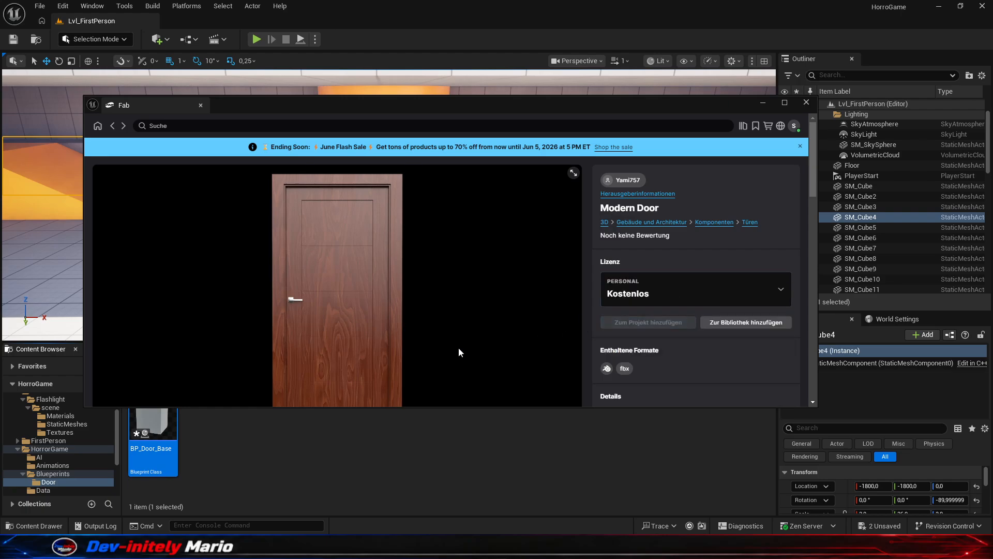
click(806, 102)
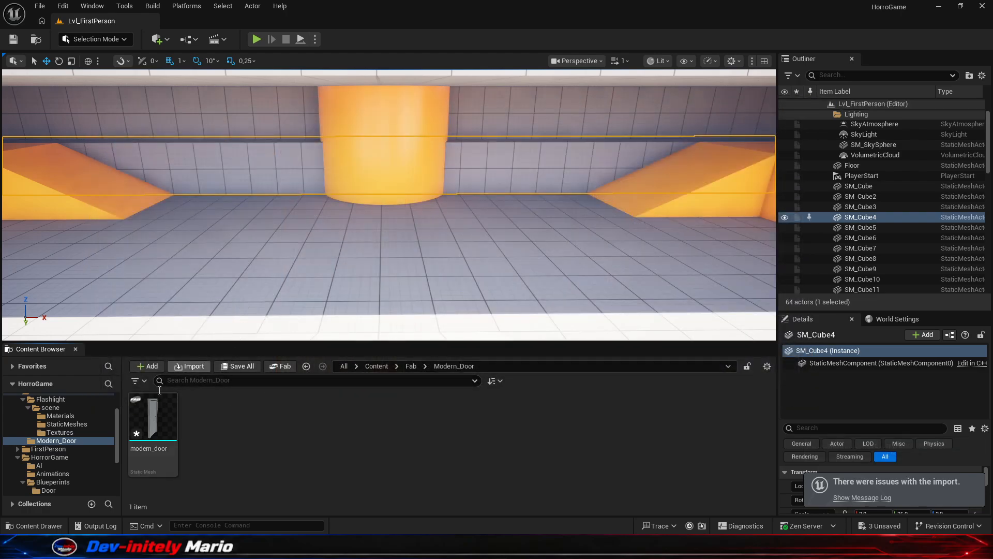
Return to the Door folder, reopen BP_Door_Base and select its Door component.
scroll(68, 439, down, 1)
click(53, 473)
click(50, 482)
double_click(154, 421)
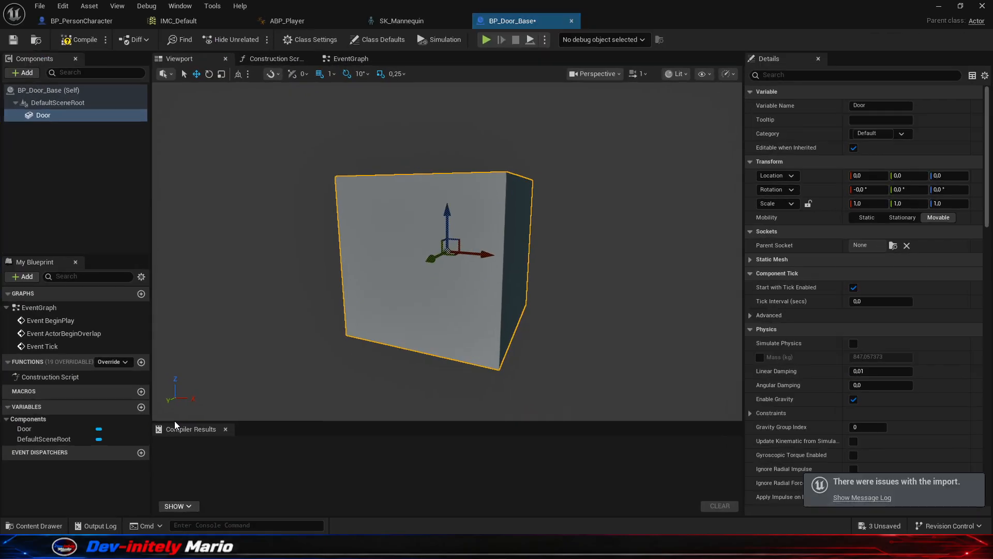
click(95, 116)
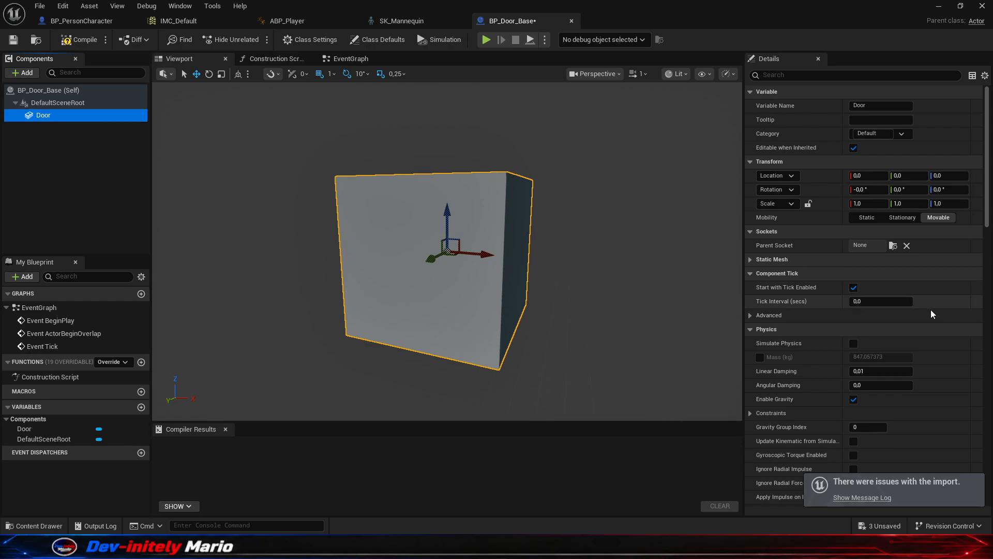
Replace the Door component's static mesh with modern_door.
click(76, 103)
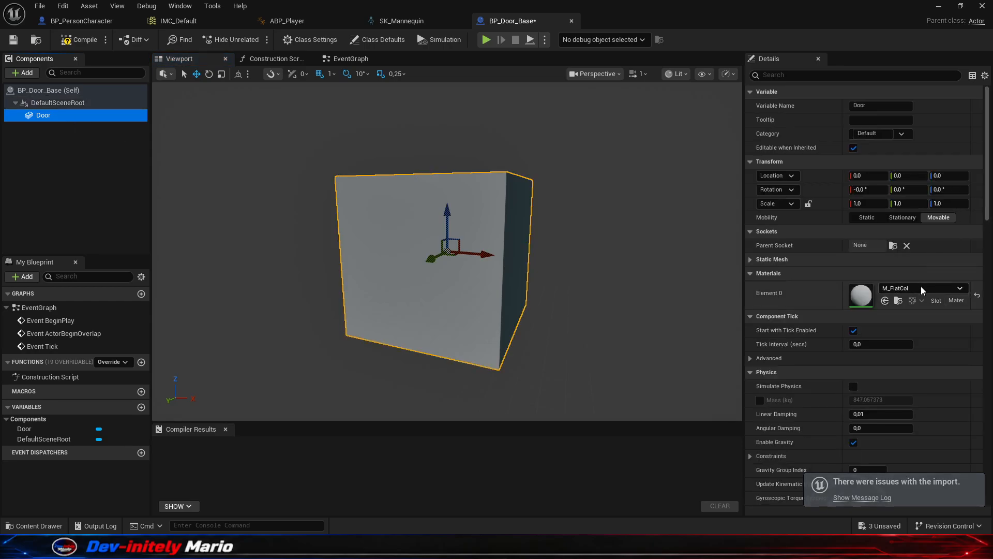
click(921, 287)
click(921, 287)
click(809, 259)
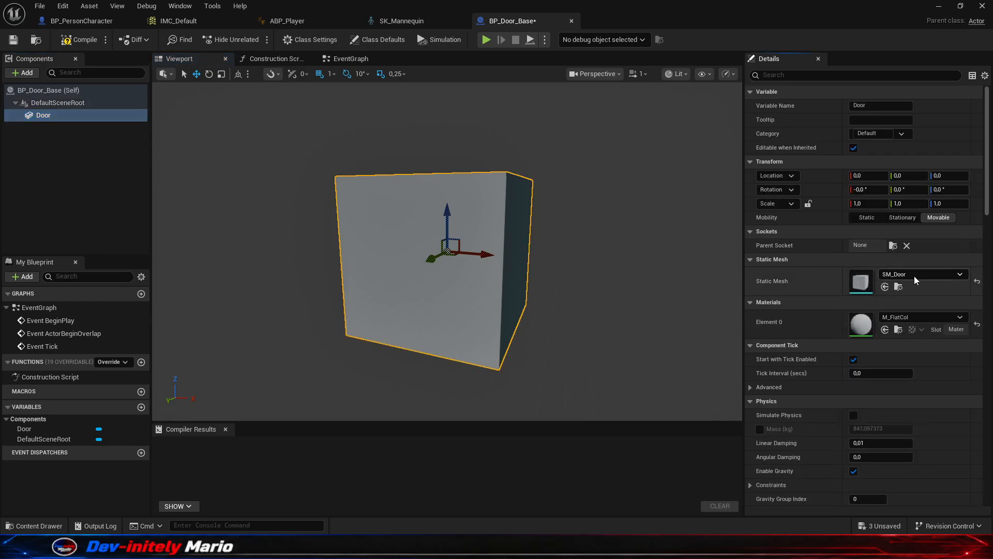
click(913, 275)
text(door)
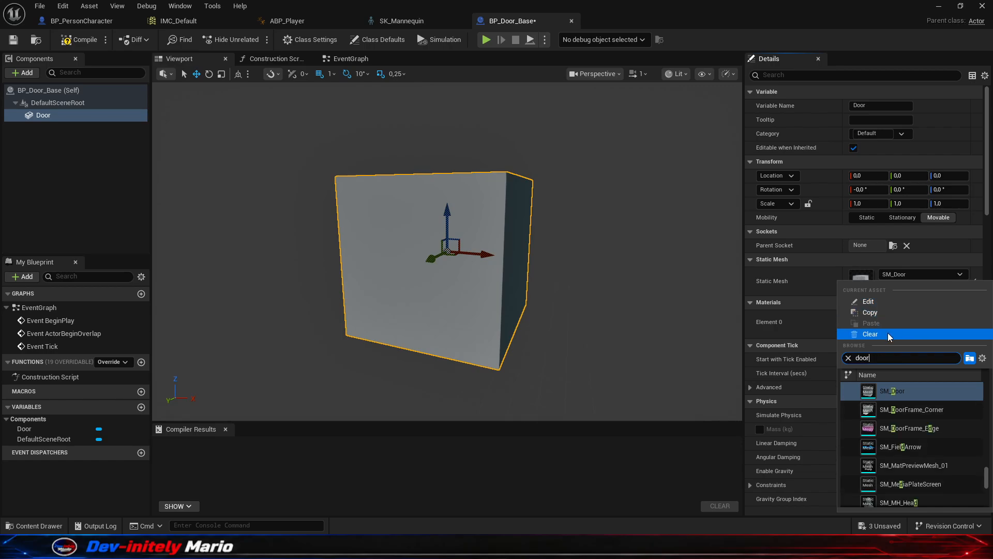
click(901, 391)
Save the BP_Door_Base blueprint and inspect the new door mesh from the front.
right_drag(620, 290, 562, 304)
key(d)
key(a)
key(s)
key(ctrl+s)
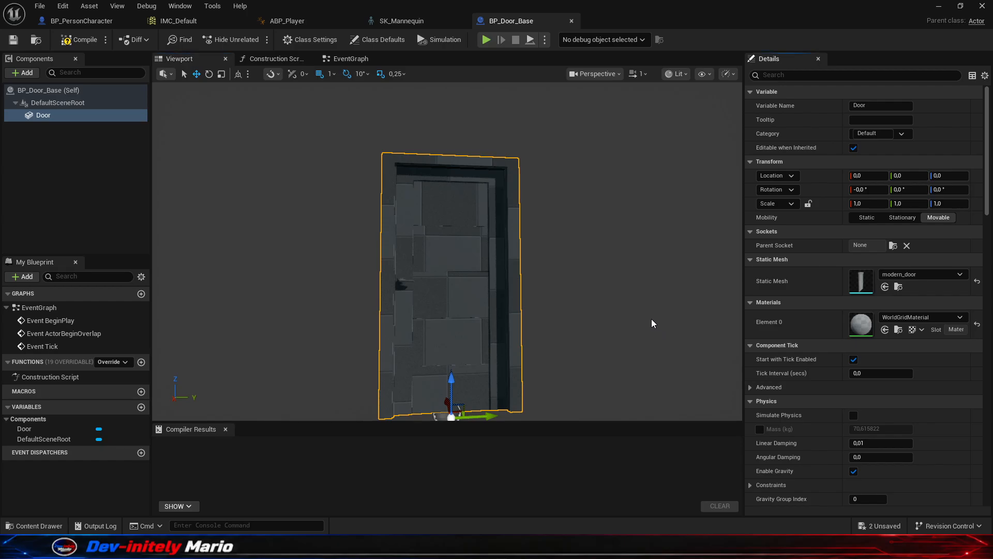
right_drag(656, 319, 631, 336)
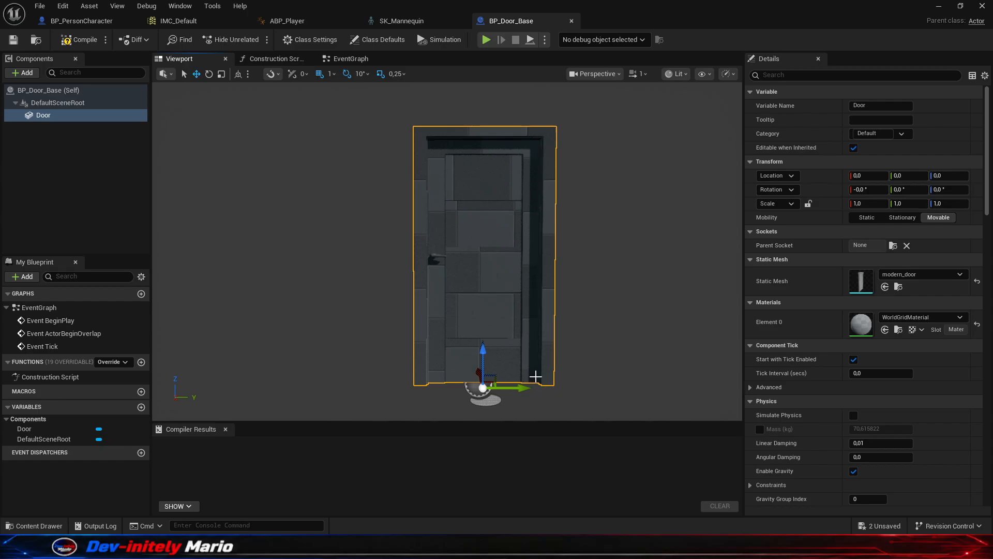
scroll(538, 355, down, 6)
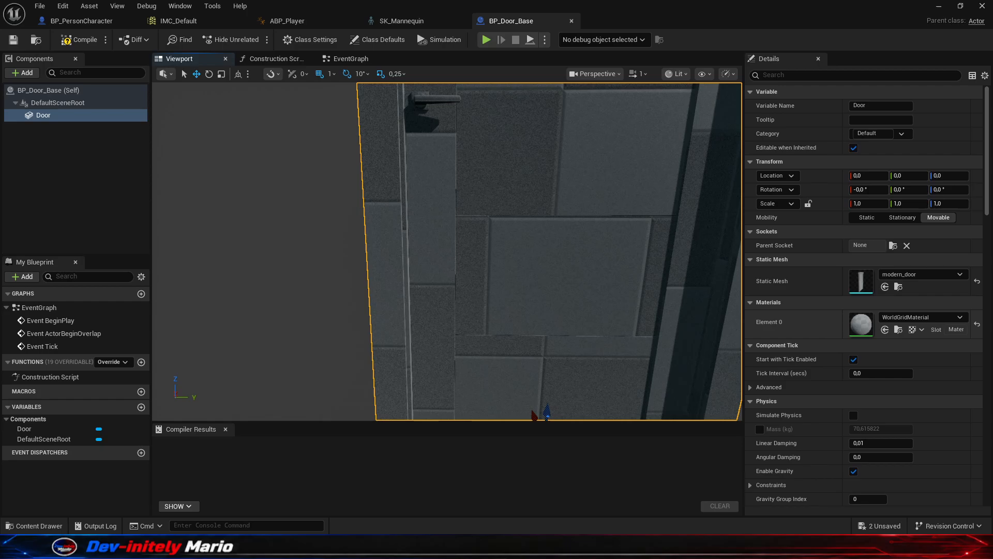
Return to the level editor and place the modern_door mesh from the Fab Modern_Door folder in the level.
right_drag(537, 356, 519, 301)
key(s)
key(w)
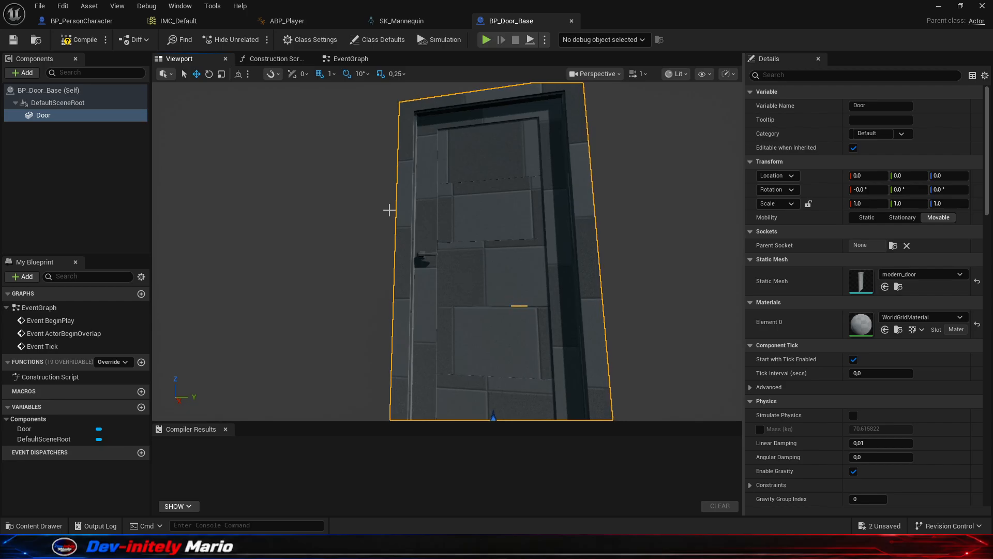
click(940, 7)
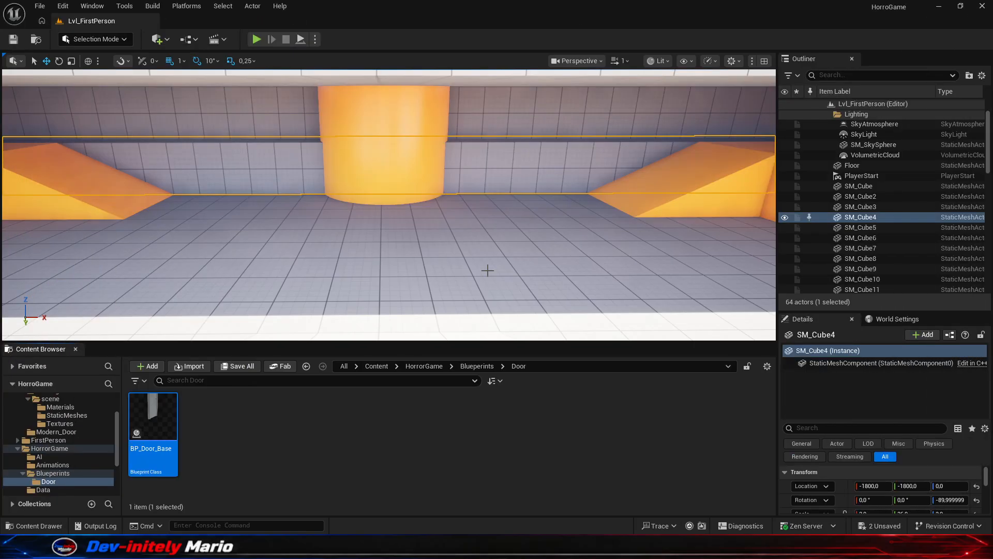
scroll(59, 436, down, 2)
scroll(59, 436, up, 5)
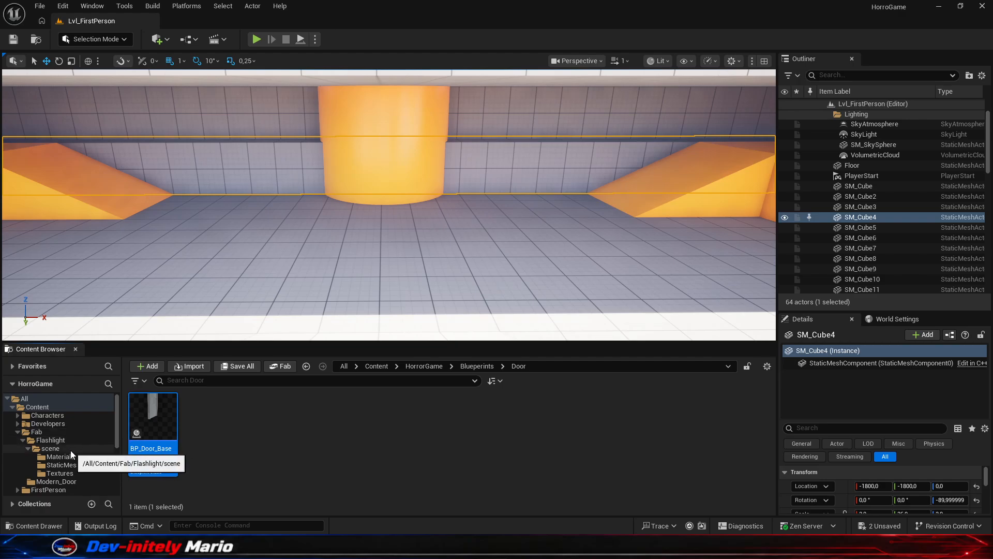
scroll(65, 450, down, 2)
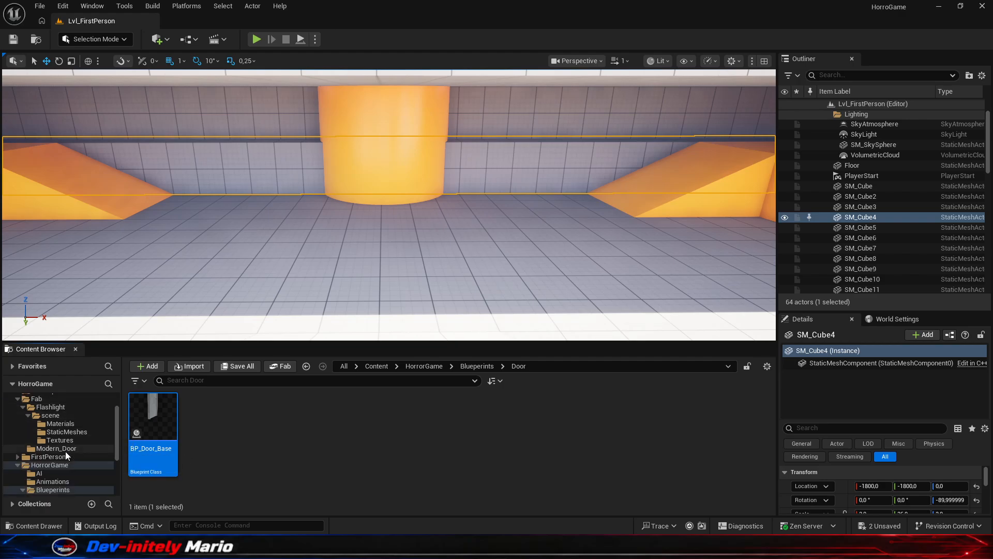
click(71, 450)
drag(153, 430, 339, 282)
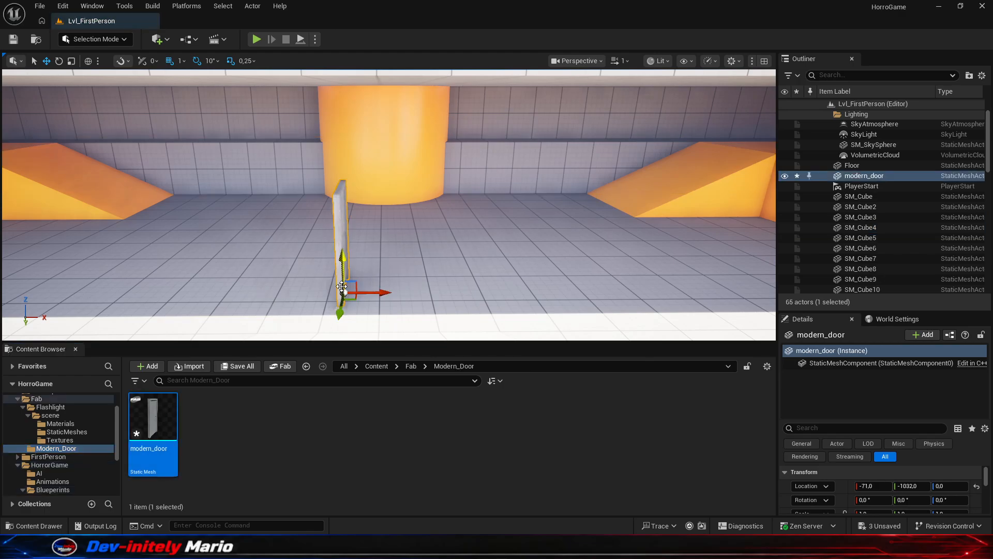
Rotate the placed modern_door by about 170° around its vertical axis to see its other side.
key(f)
right_drag(388, 207, 237, 186)
key(s)
right_drag(259, 152, 257, 174)
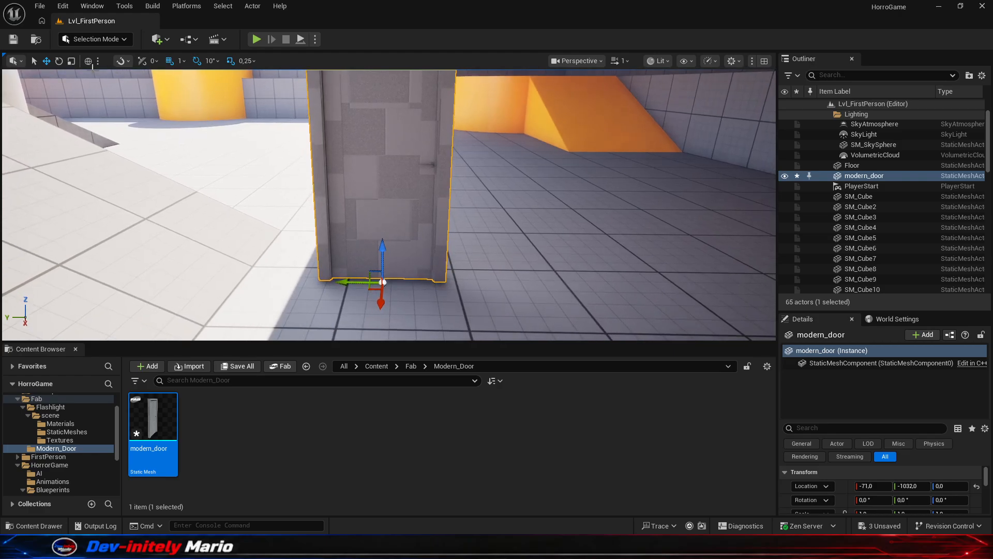
click(58, 61)
drag(419, 302, 562, 333)
drag(438, 301, 486, 199)
mouse_move(445, 181)
right_down()
mouse_move(443, 150)
mouse_move(442, 163)
right_up()
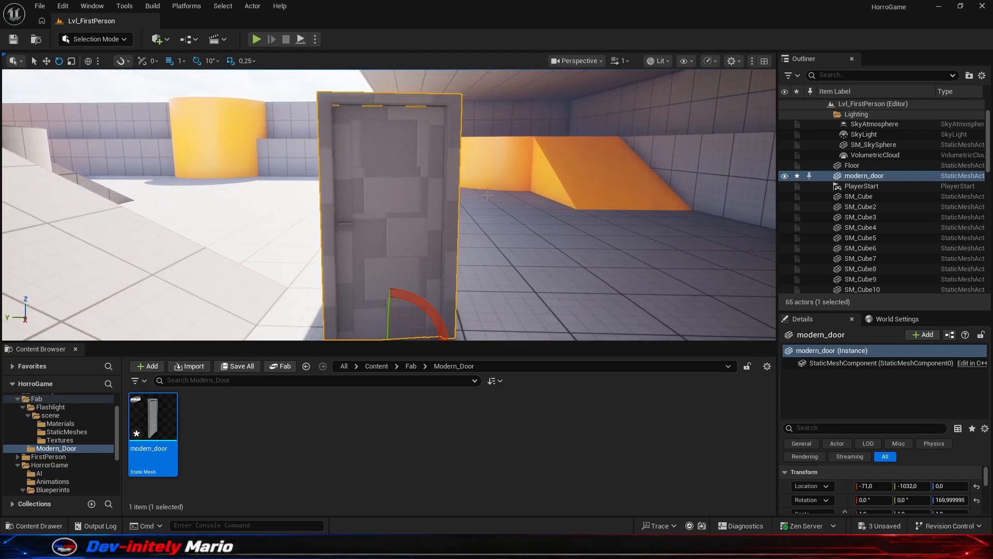
Search Fab for "door" and limit the results to free products.
click(372, 392)
click(285, 366)
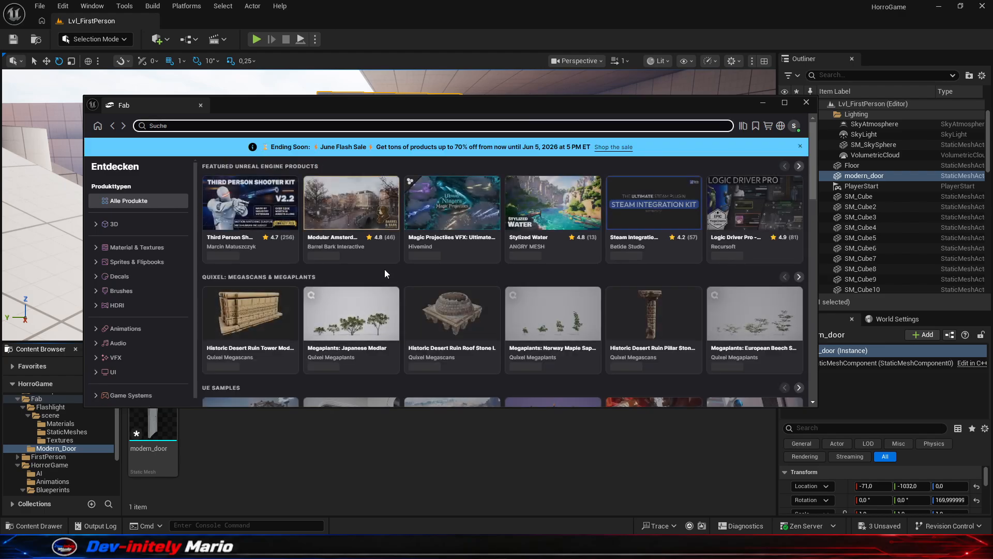
click(430, 126)
text(doo)
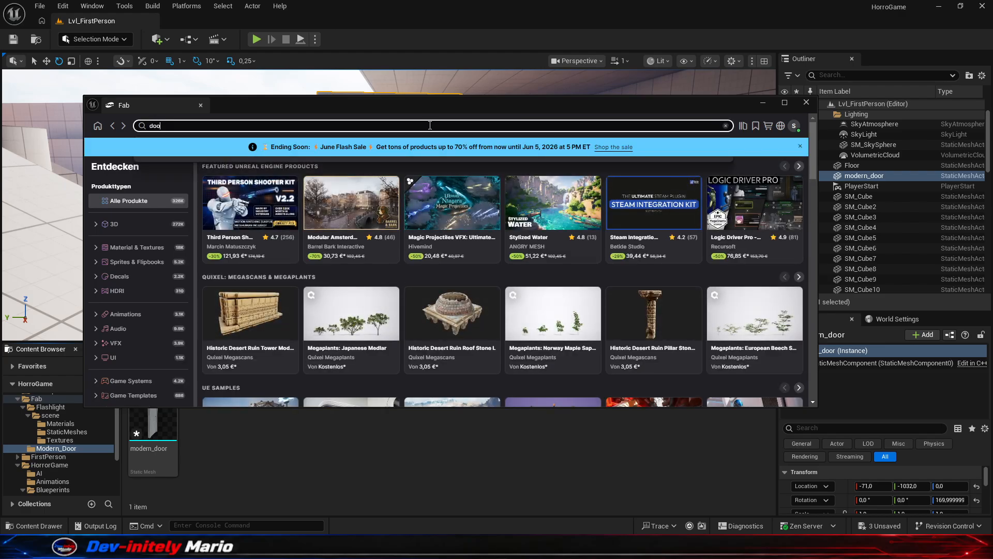
text(r)
key(Return)
click(633, 188)
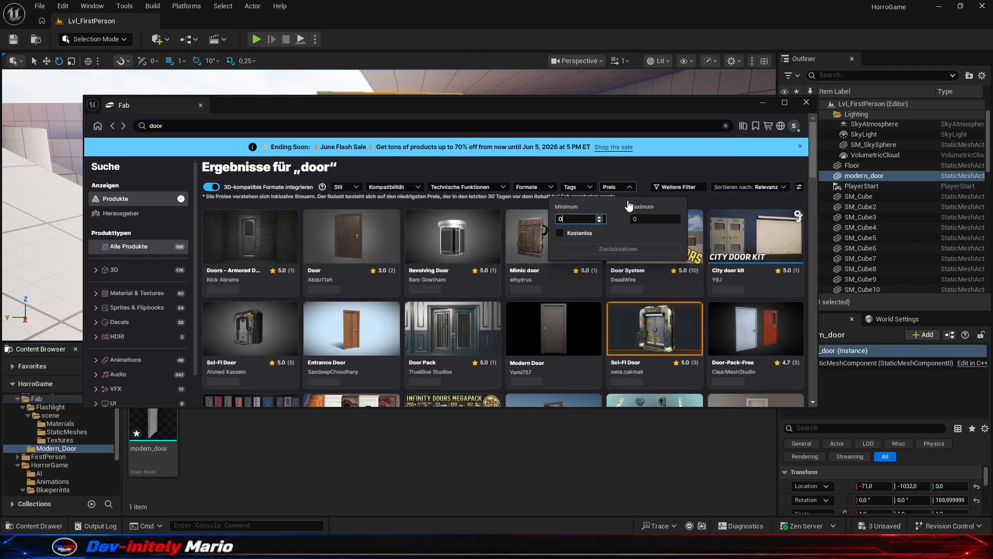
click(579, 233)
click(612, 187)
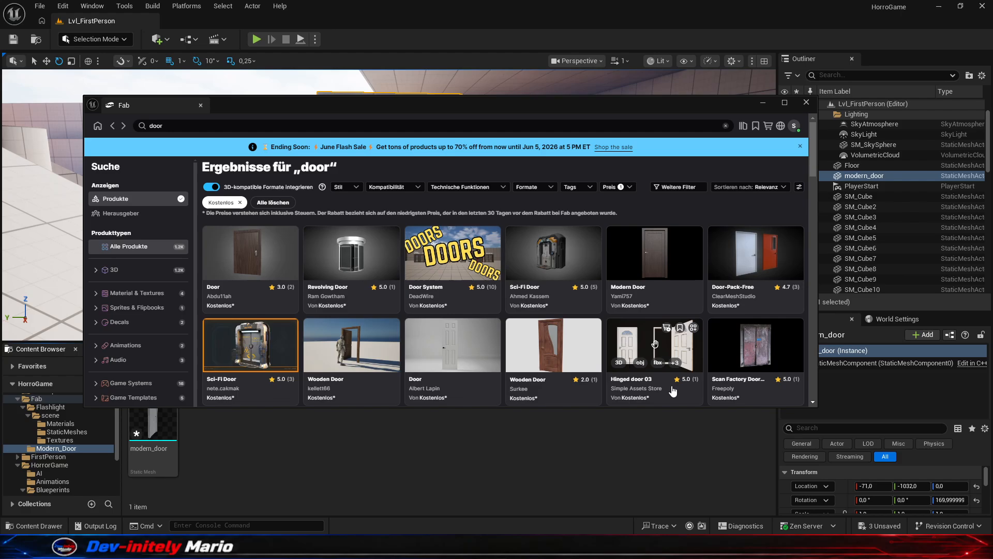
Choose the free license for the Hinged door 03 product, add it to the project and close Fab.
scroll(682, 361, down, 1)
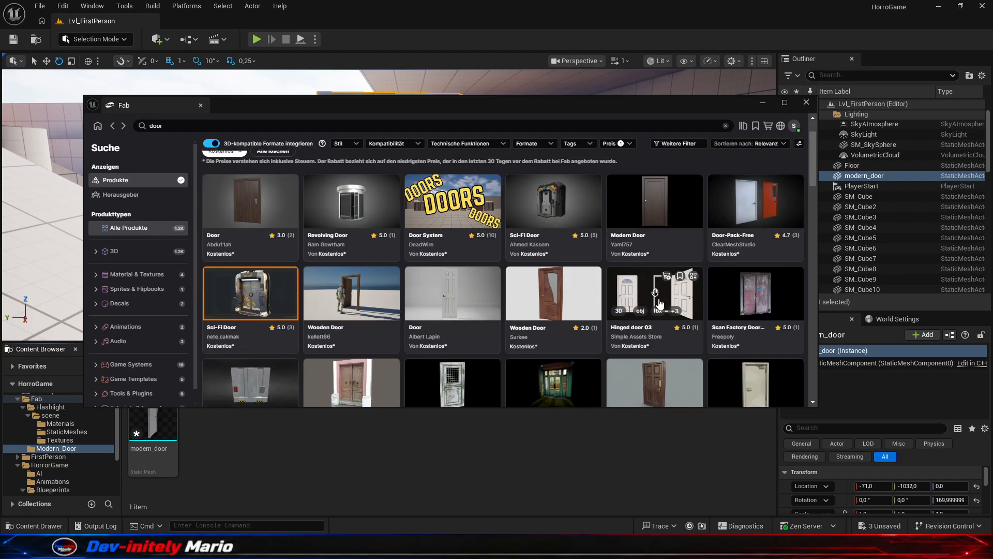
click(632, 297)
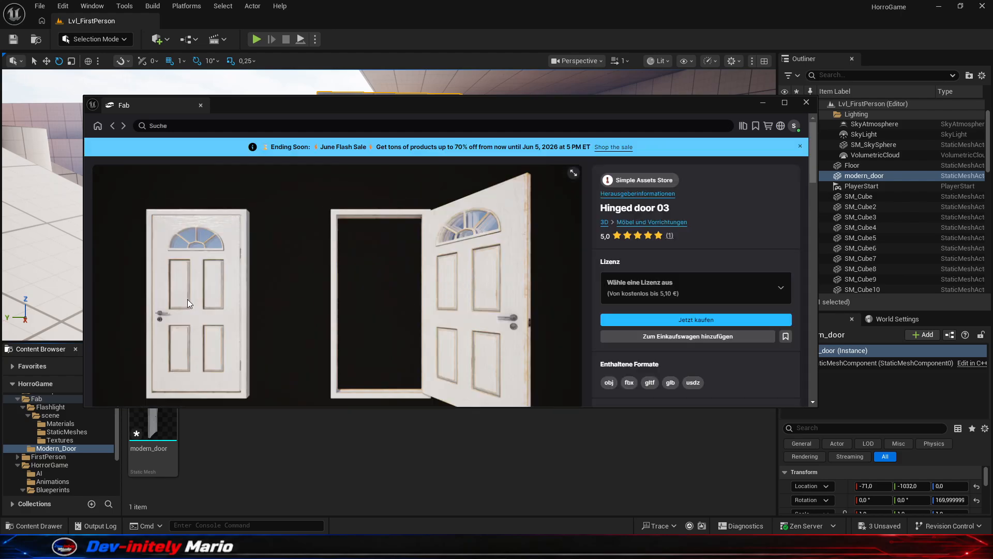
click(704, 293)
click(635, 328)
click(635, 328)
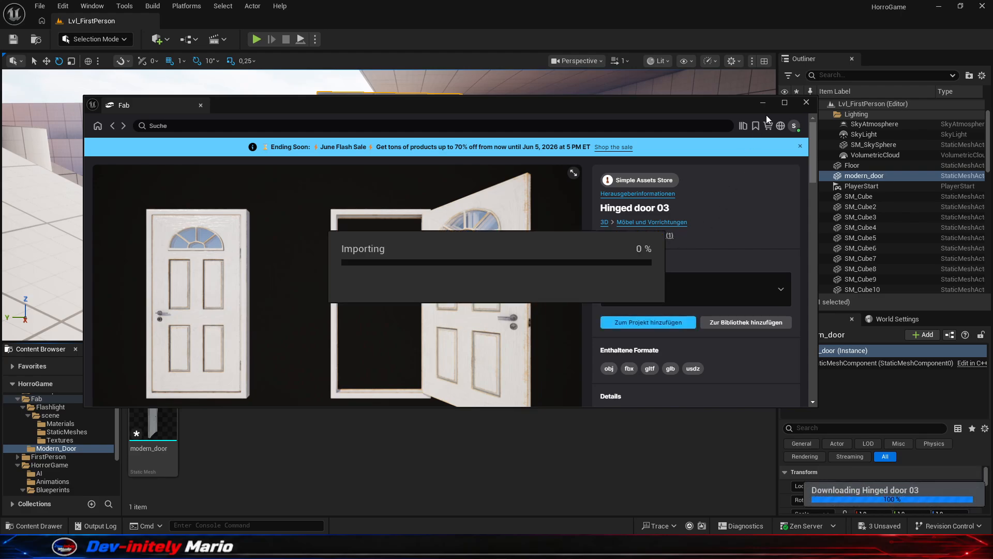
click(805, 103)
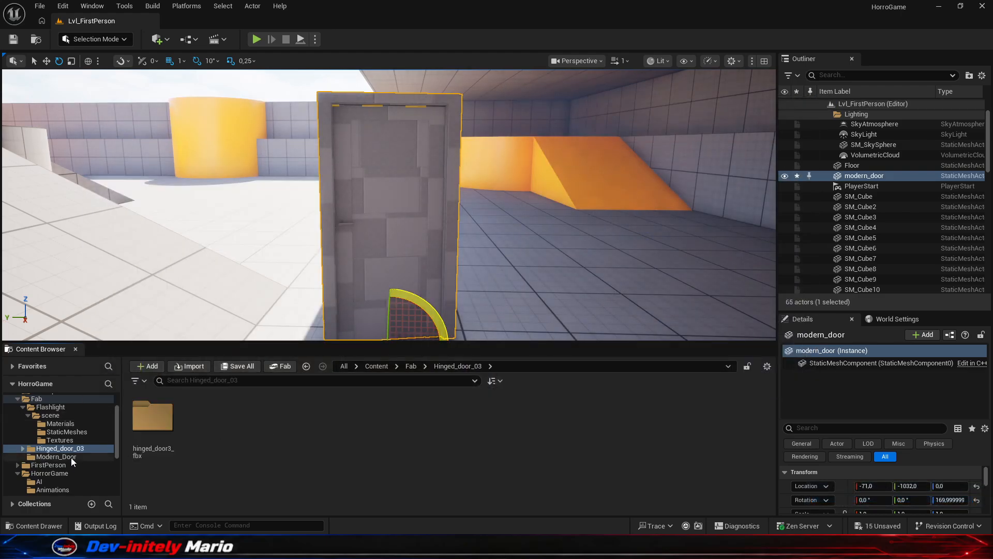
Test the hinged_door3_fbx mesh in the level with a -10° rotation about the vertical axis and delete it.
double_click(153, 417)
double_click(215, 428)
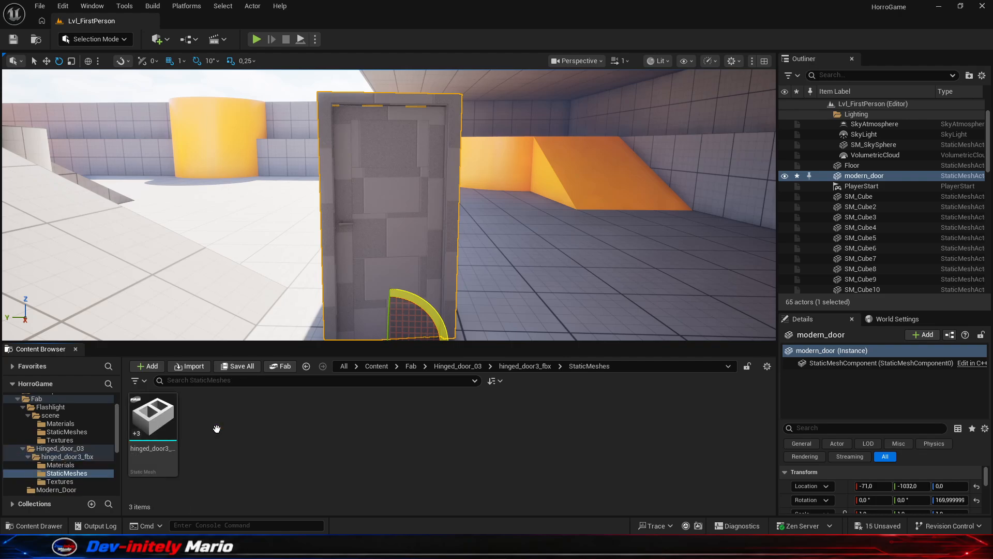
drag(153, 417, 189, 279)
right_drag(272, 257, 466, 272)
key(a)
key(s)
key(s)
drag(388, 285, 380, 291)
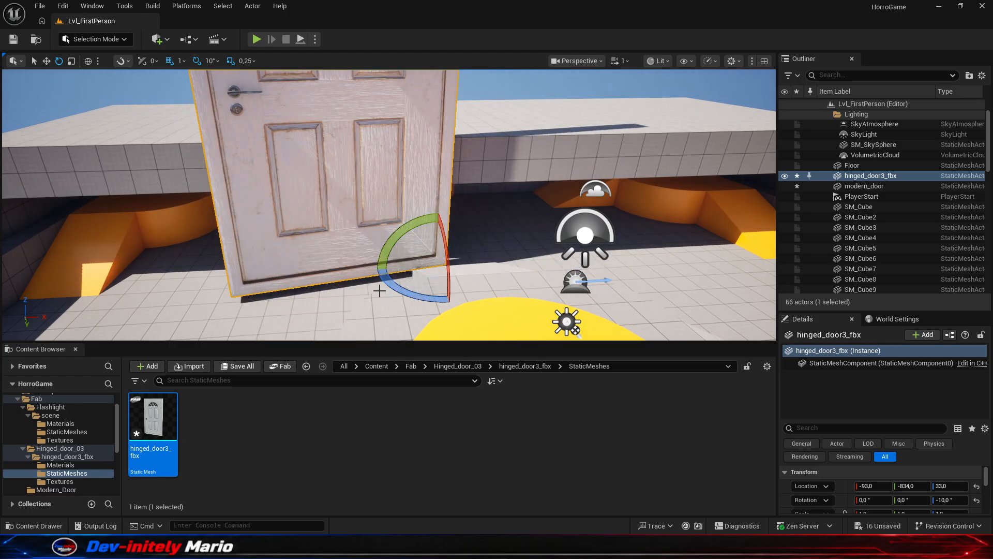
key(Delete)
click(249, 423)
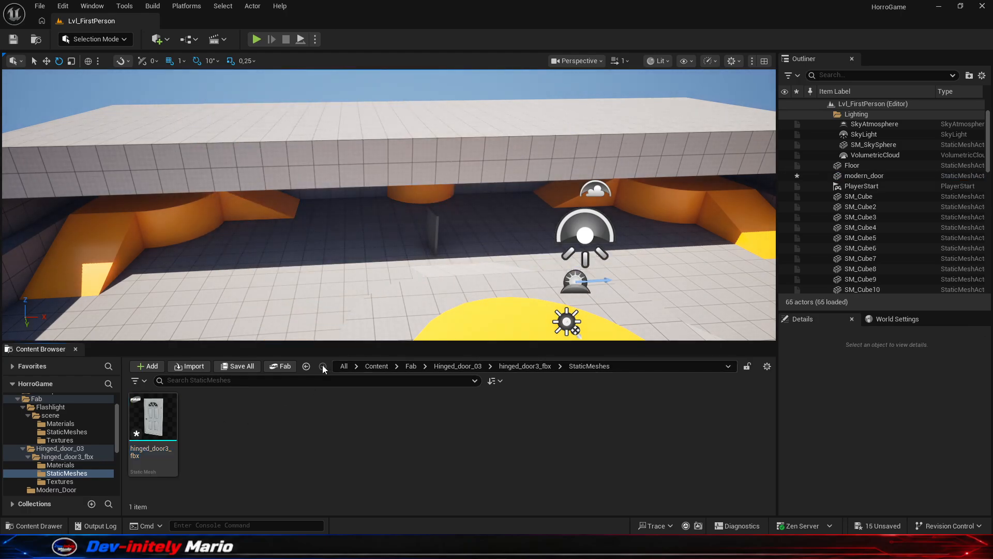
Add the free Wooden Door from Fab to the project, and revisit its product page and search listing before closing Fab.
click(288, 364)
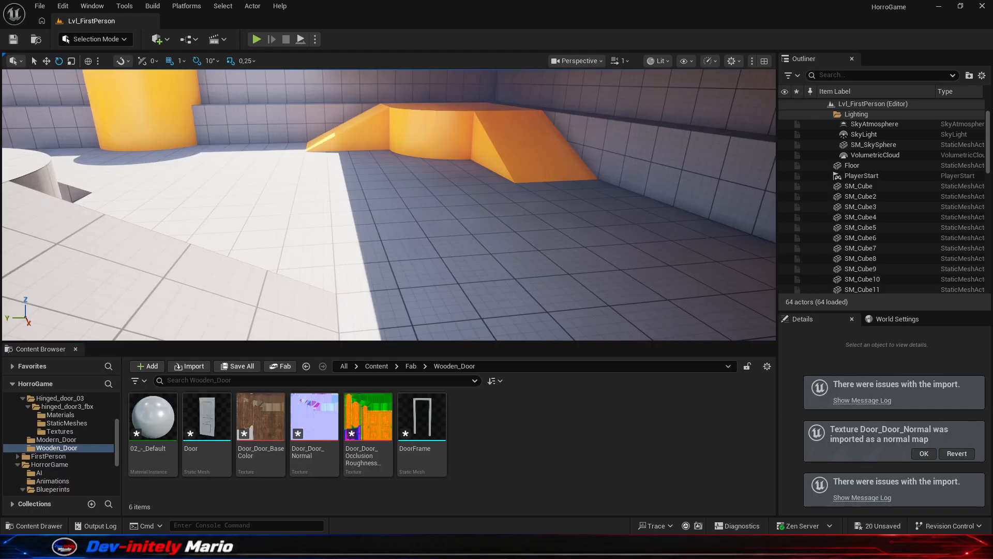
click(279, 366)
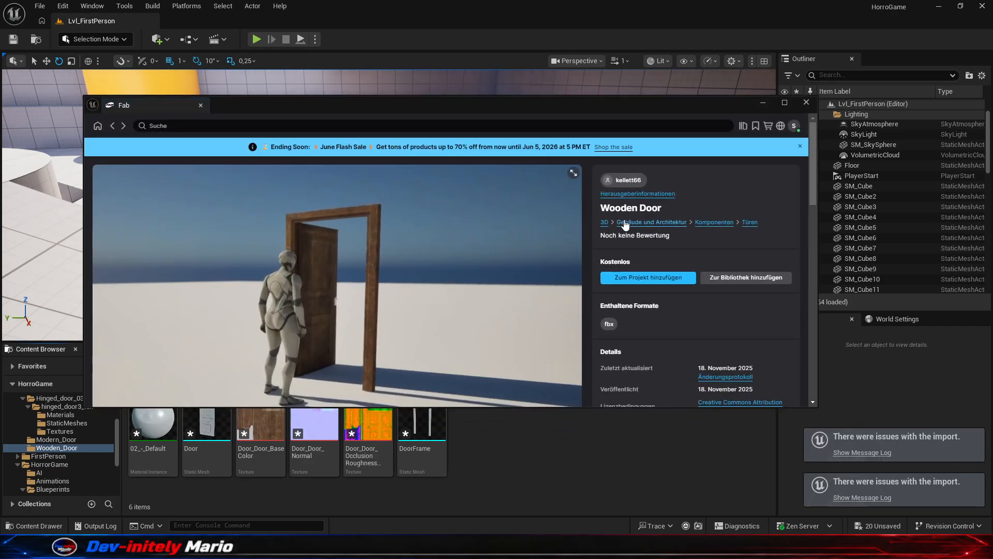
click(112, 127)
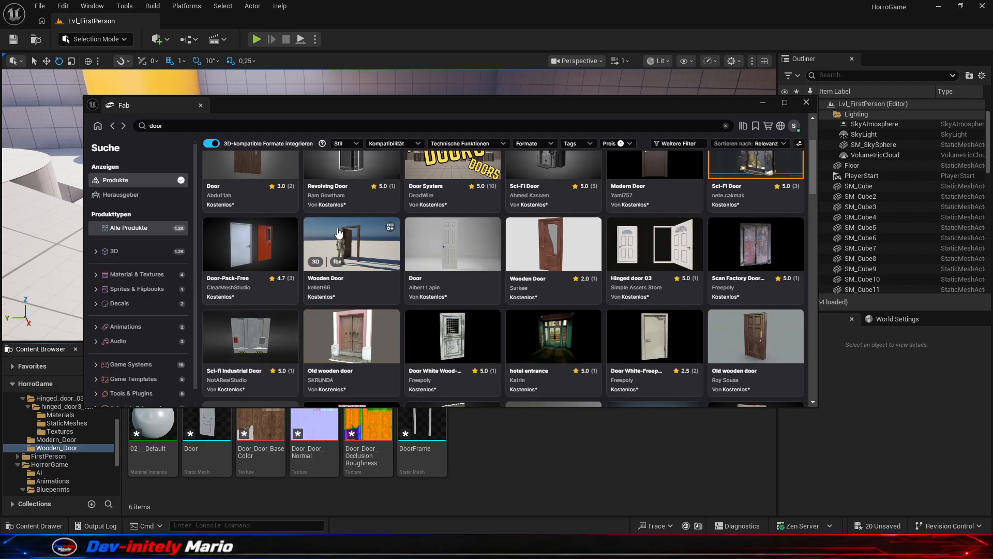
click(805, 102)
Place the DoorFrame mesh from the Wooden_Door folder in the level, and try the Door mesh beside it before removing that door.
drag(422, 422, 428, 268)
right_drag(428, 268, 466, 238)
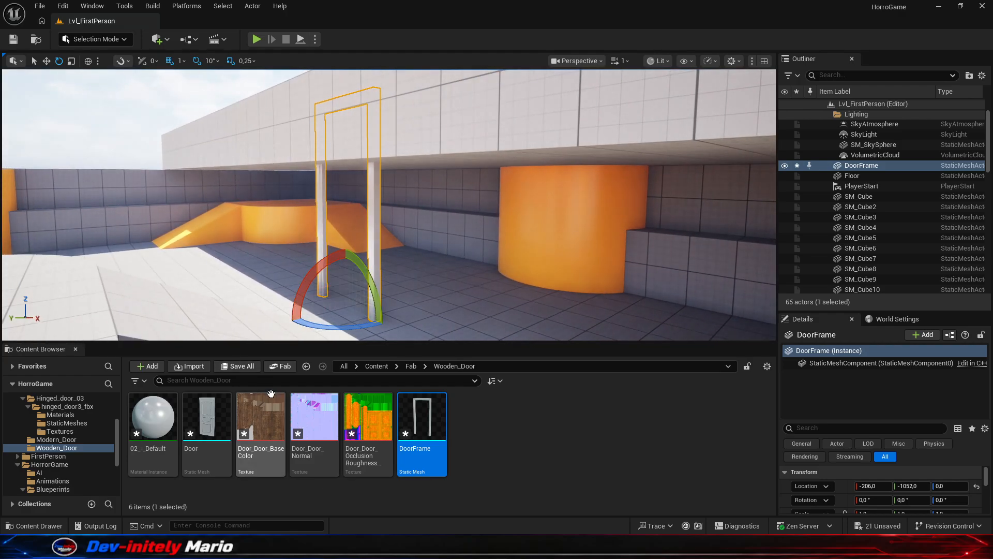
drag(223, 417, 333, 302)
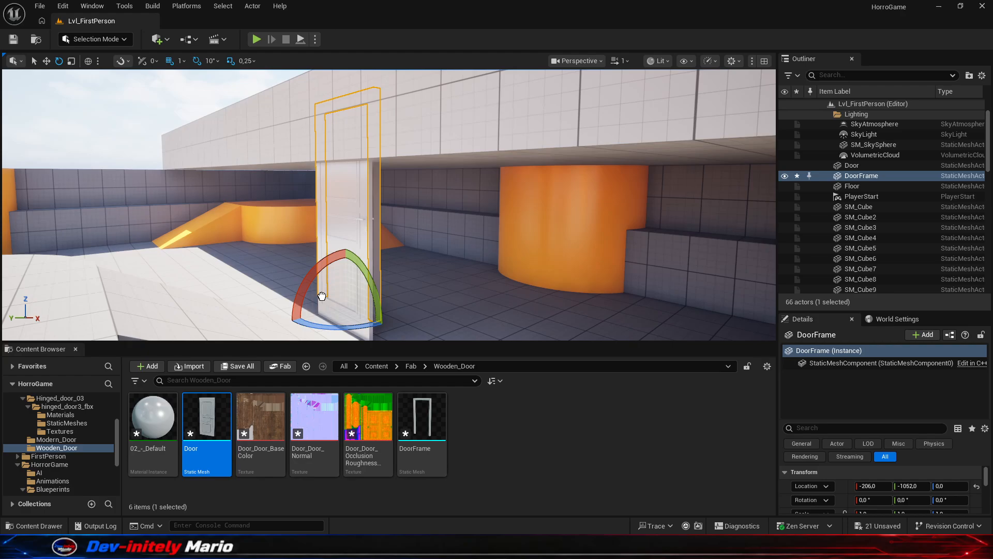
key(Delete)
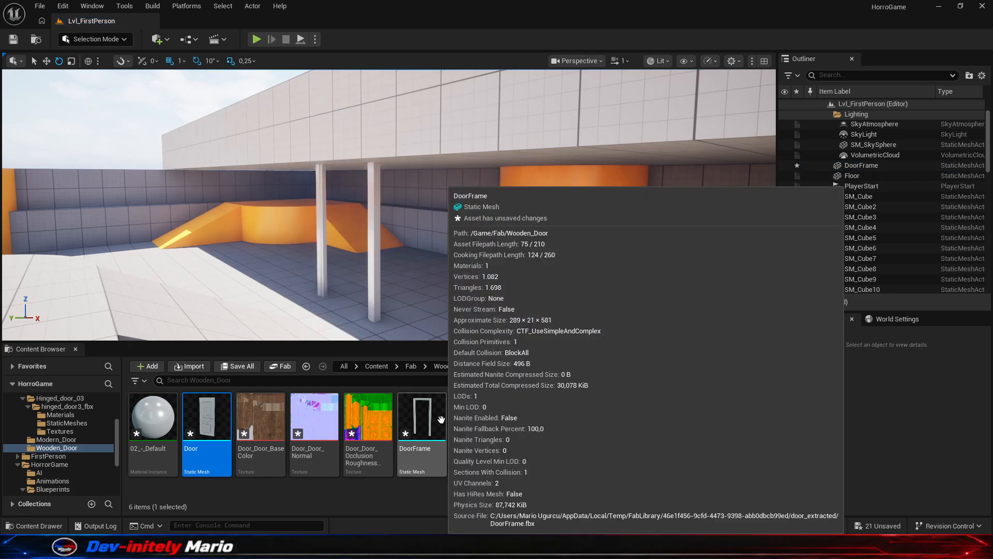
Scale the placed DoorFrame to 0.5 on all axes with the Transform tool in Modeling mode.
click(322, 286)
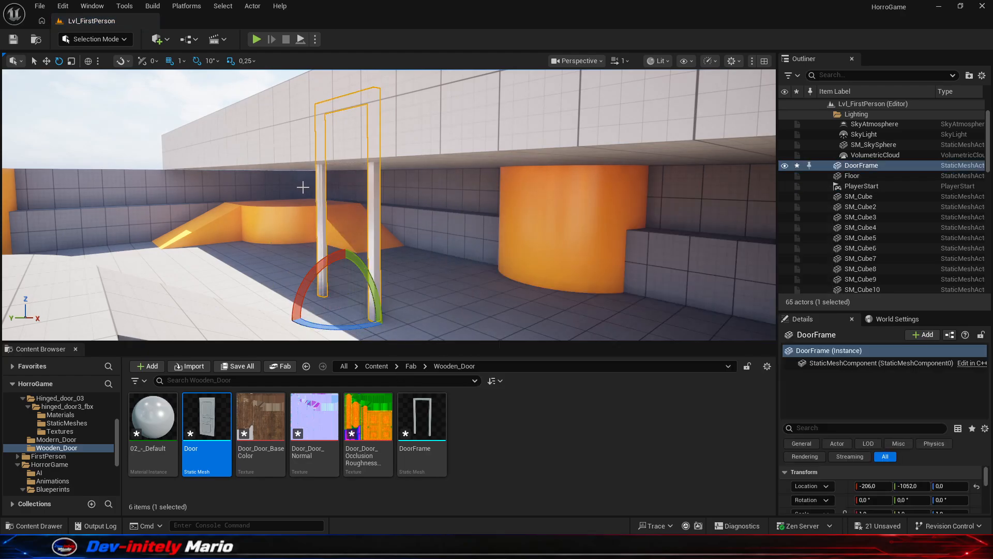
click(96, 40)
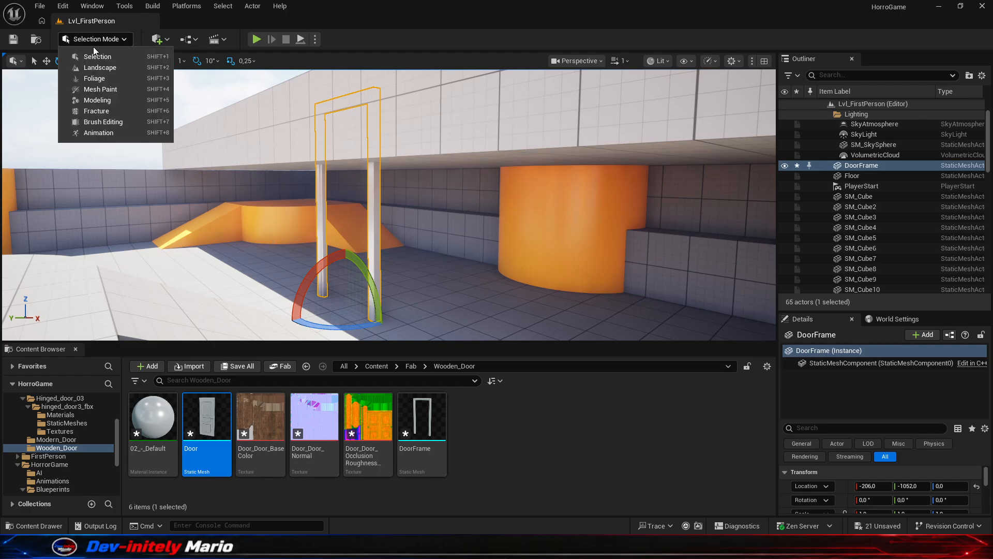
click(113, 100)
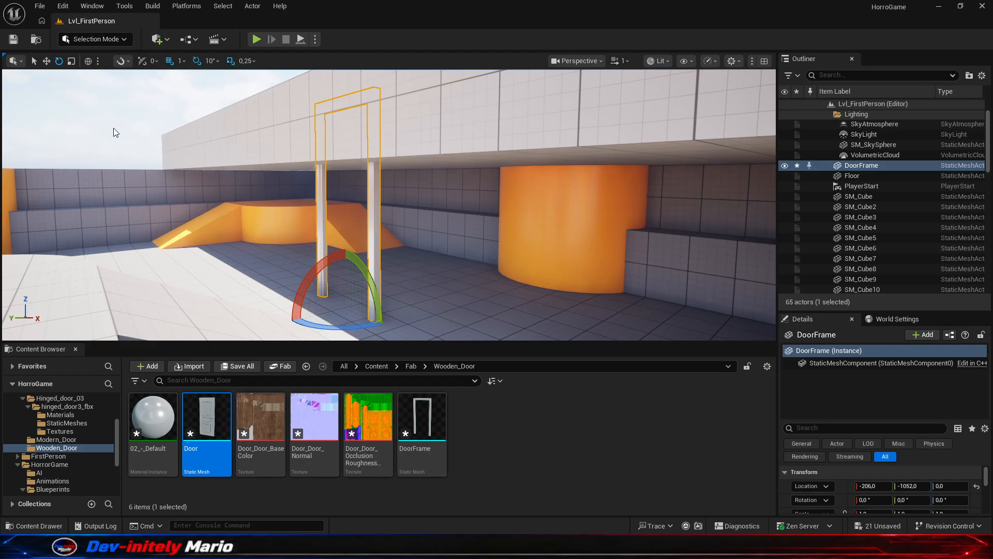
click(19, 164)
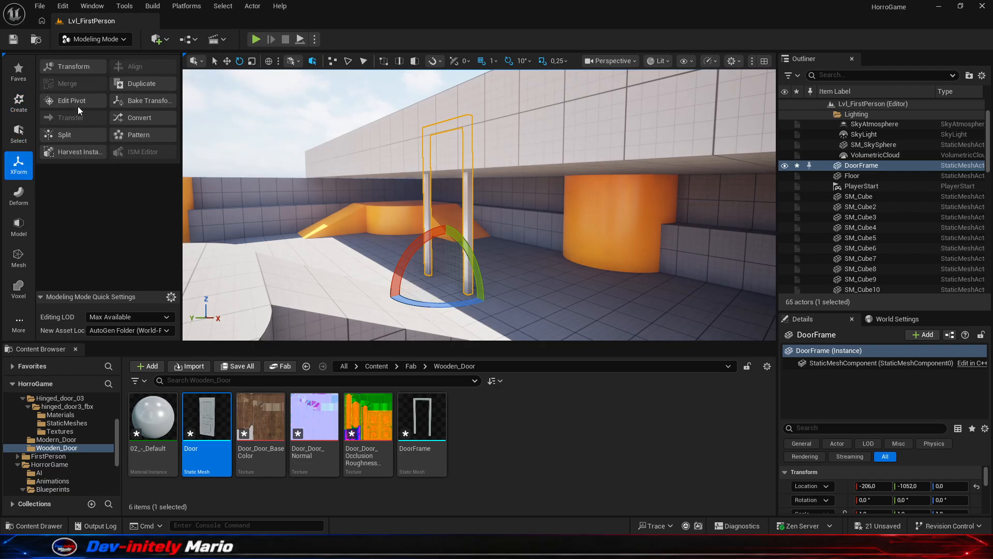
click(73, 66)
click(240, 294)
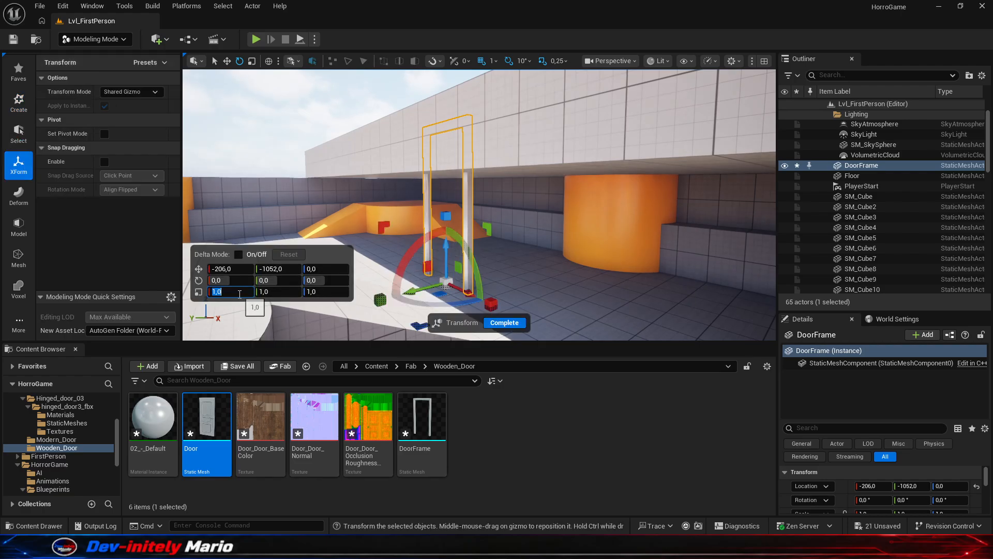
key(Return)
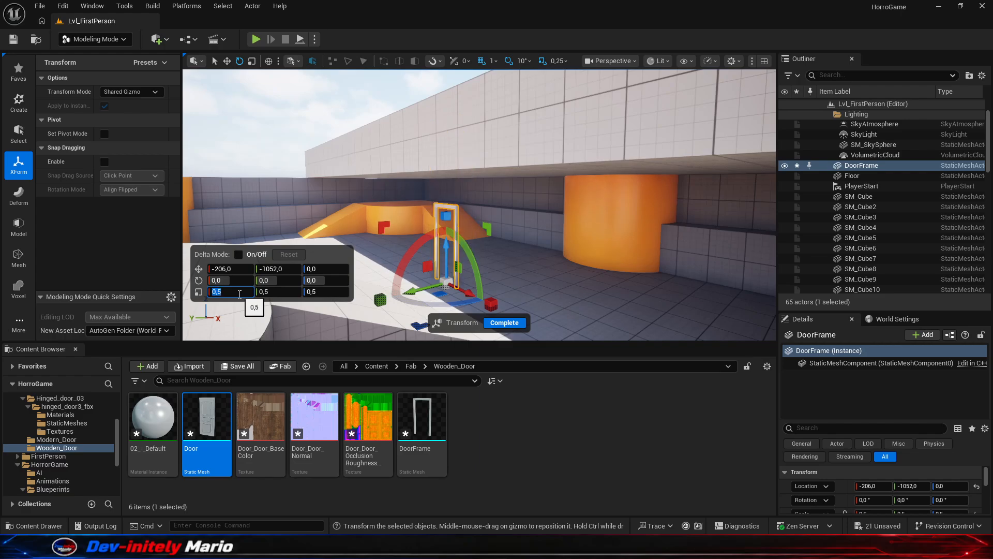
key(w)
right_drag(458, 255, 546, 282)
key(s)
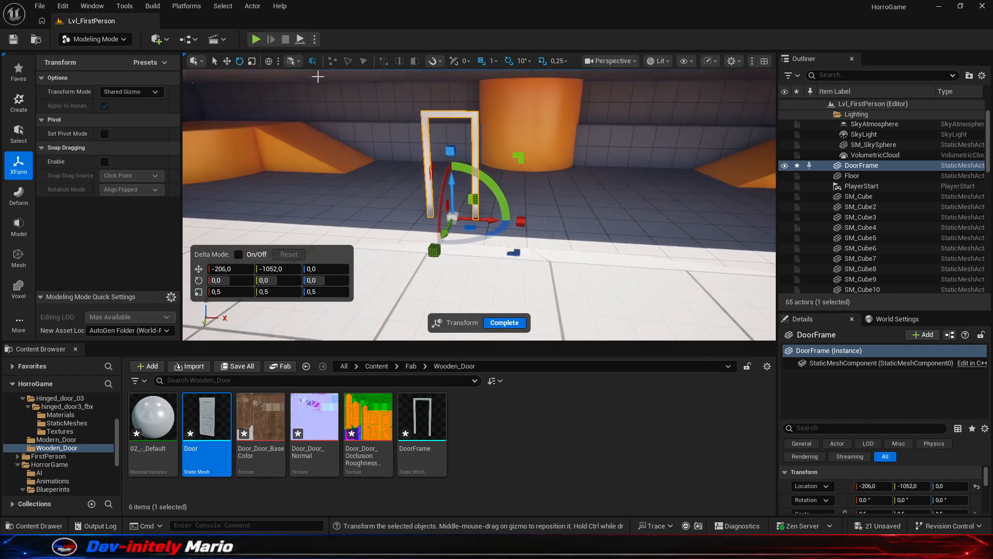
click(514, 323)
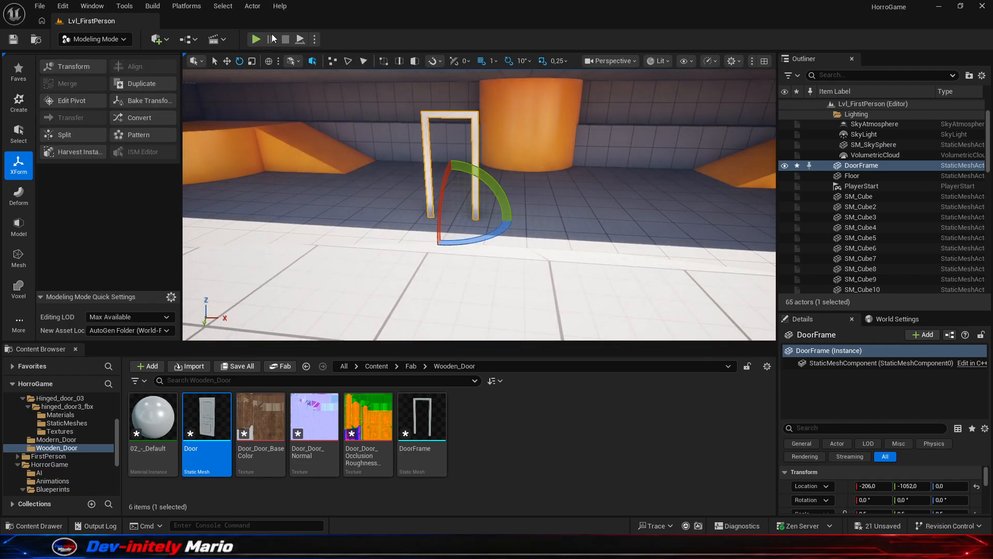
Play the level and walk up to the DoorFrame to check its size against the player.
key(alt+p)
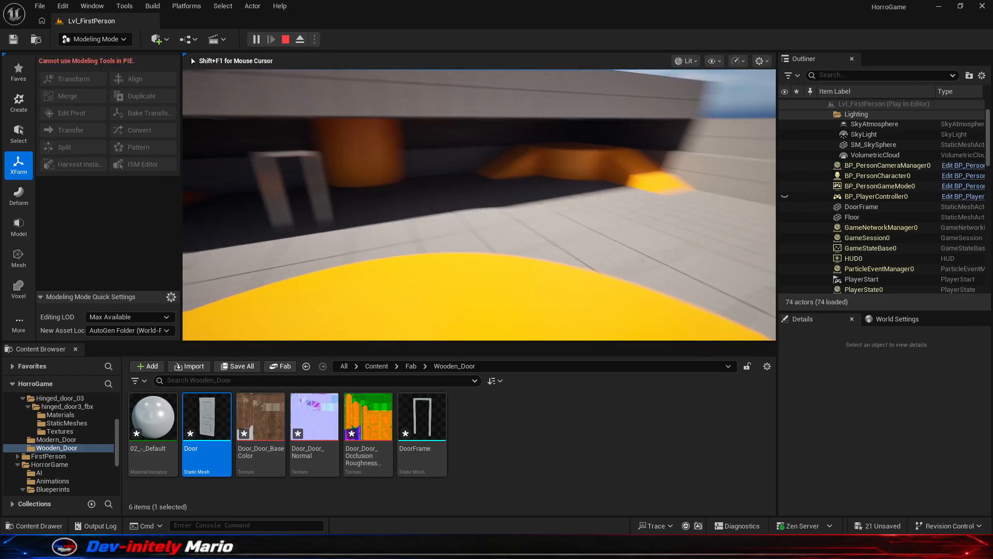
key(w)
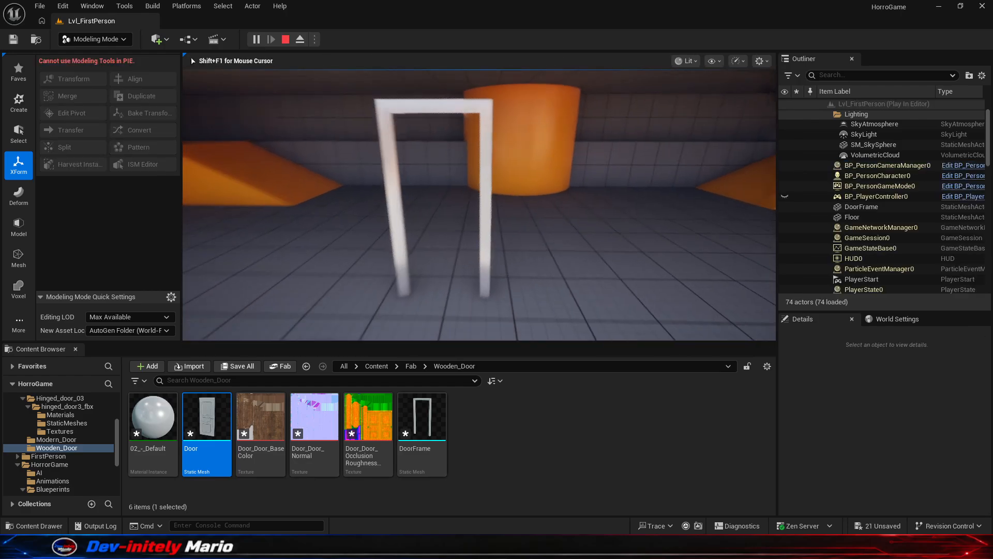
key(w)
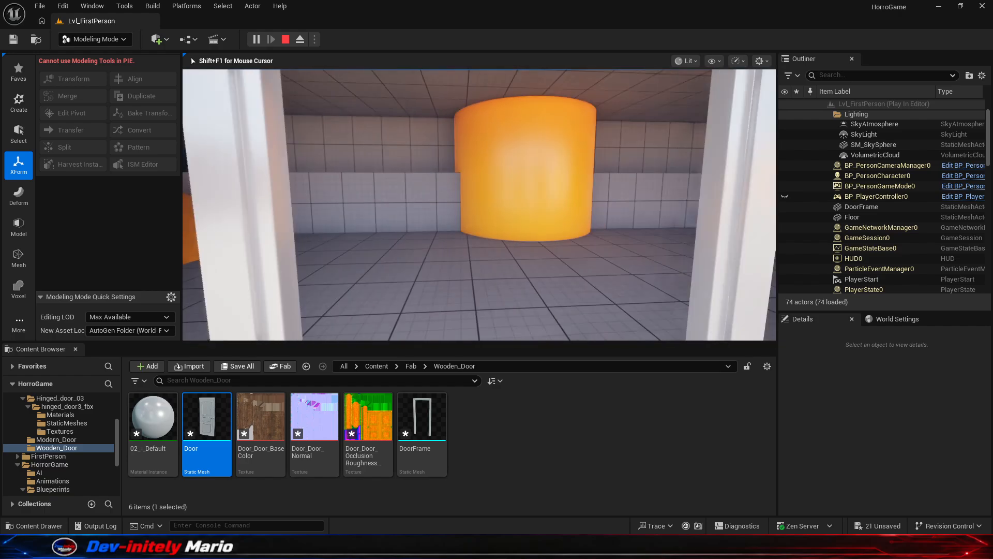
Walk through the DoorFrame and look up at its top edge in play, and end the play session.
key(s)
key(w)
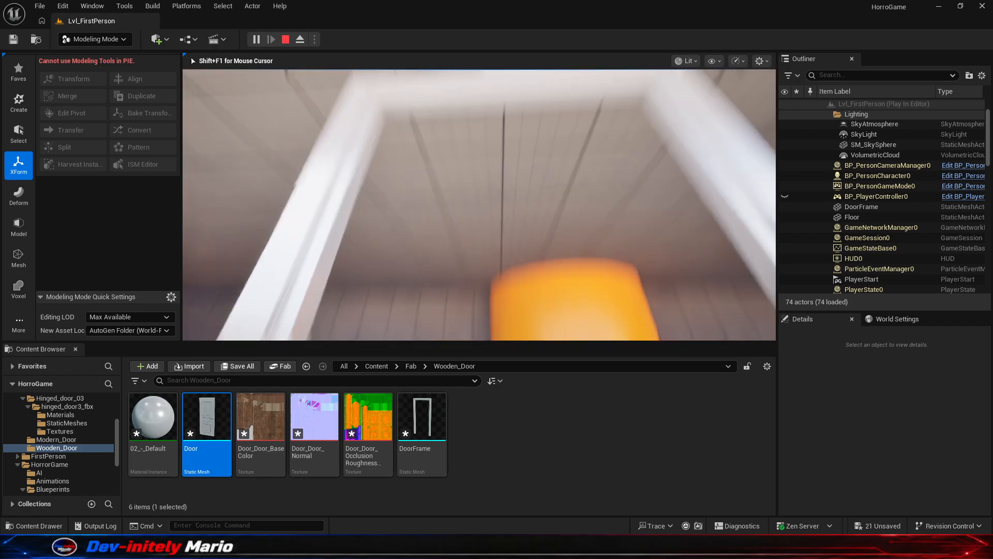
key(Escape)
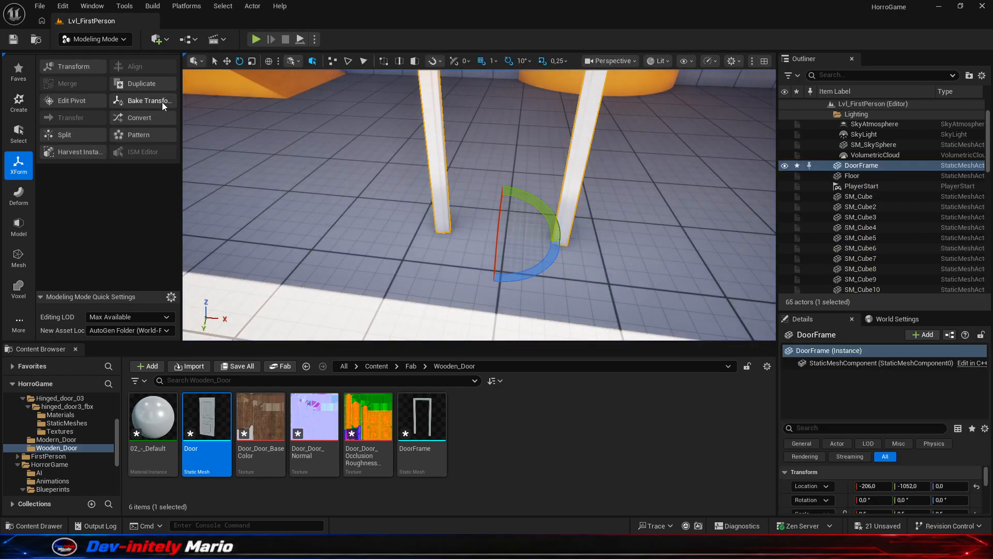
Bake the DoorFrame's rotation and full scale into its mesh, and place the Door mesh in the level at the frame.
click(151, 101)
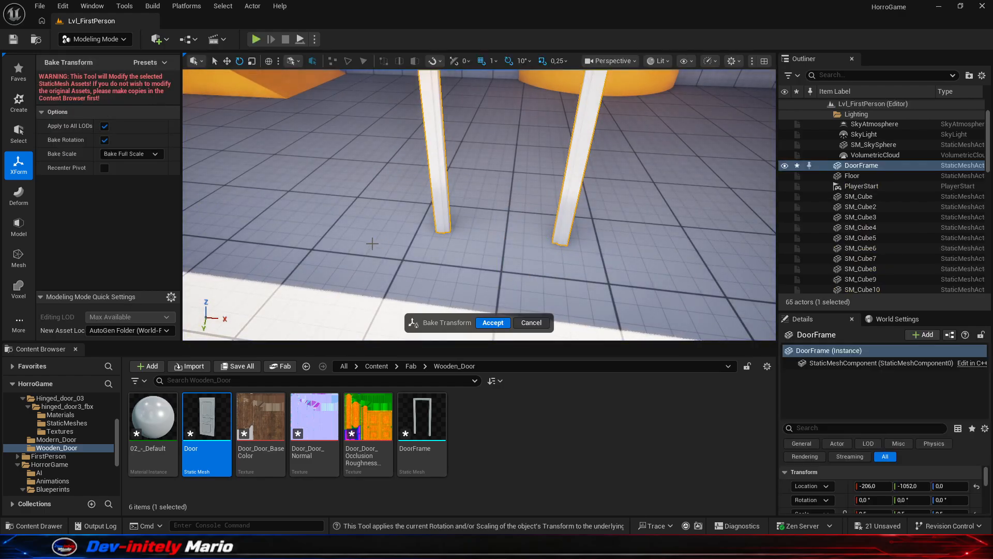
click(493, 322)
drag(207, 416, 443, 215)
key(f)
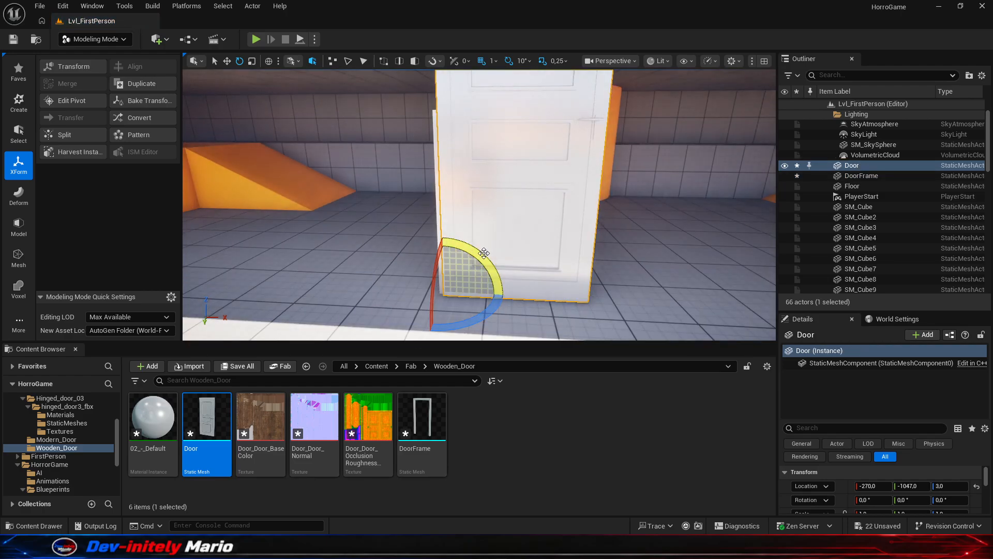
Scale the placed Door to 0.5 on all axes with the Transform tool and bake that transform into its mesh.
click(90, 66)
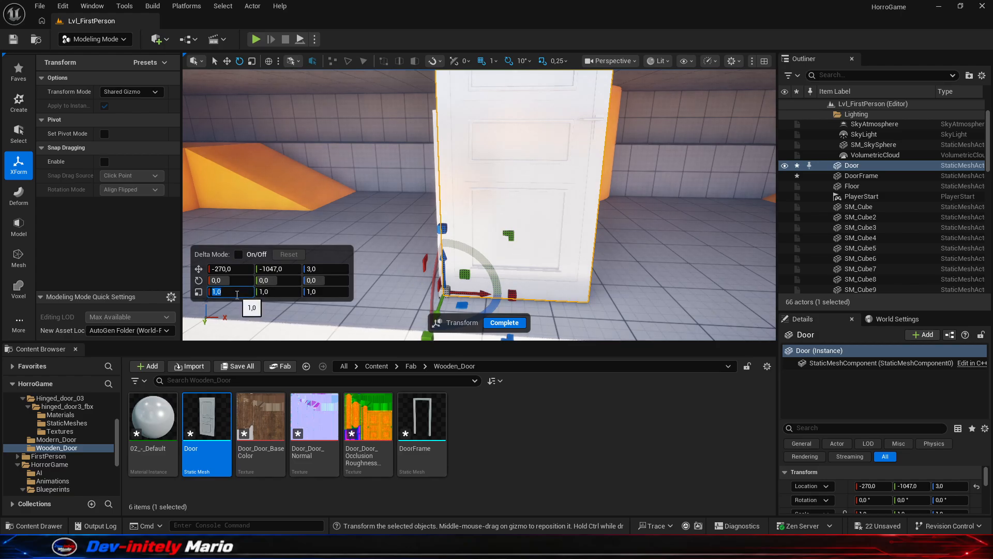
key(Return)
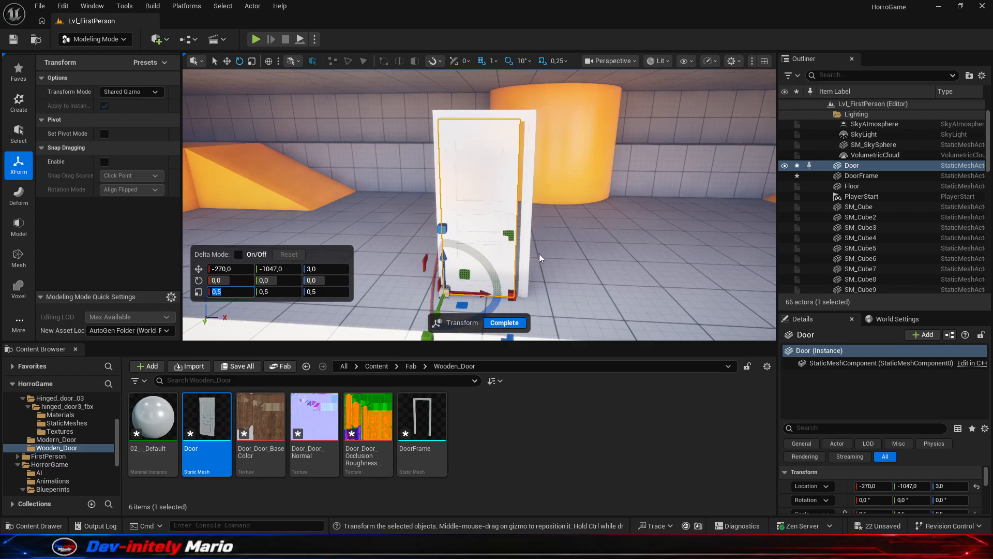
click(504, 322)
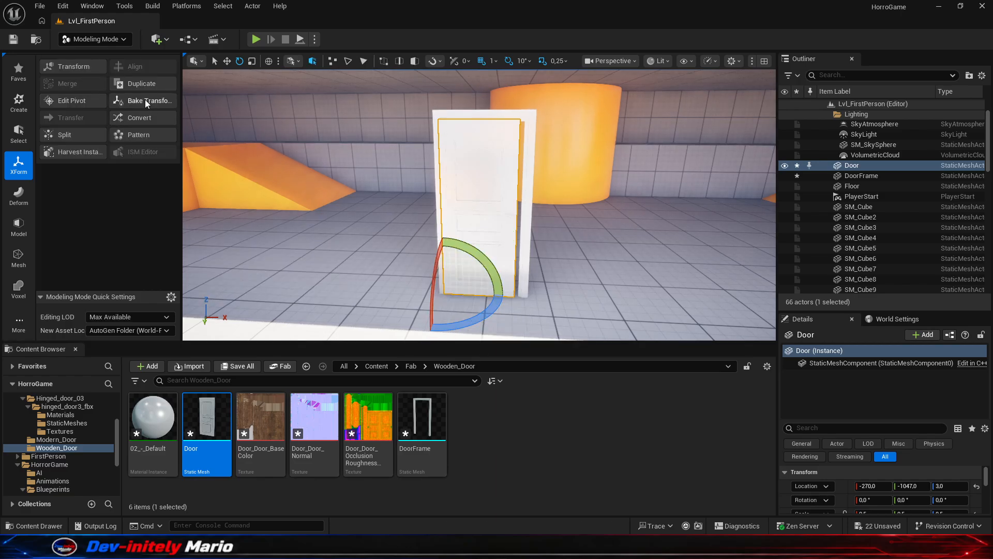
click(146, 101)
click(487, 321)
Move the Door along X to -264 so that it sits inside the DoorFrame.
right_drag(443, 244, 425, 277)
key(w)
click(228, 63)
drag(414, 292, 421, 293)
mouse_move(517, 217)
right_down()
mouse_move(494, 211)
mouse_move(500, 218)
right_up()
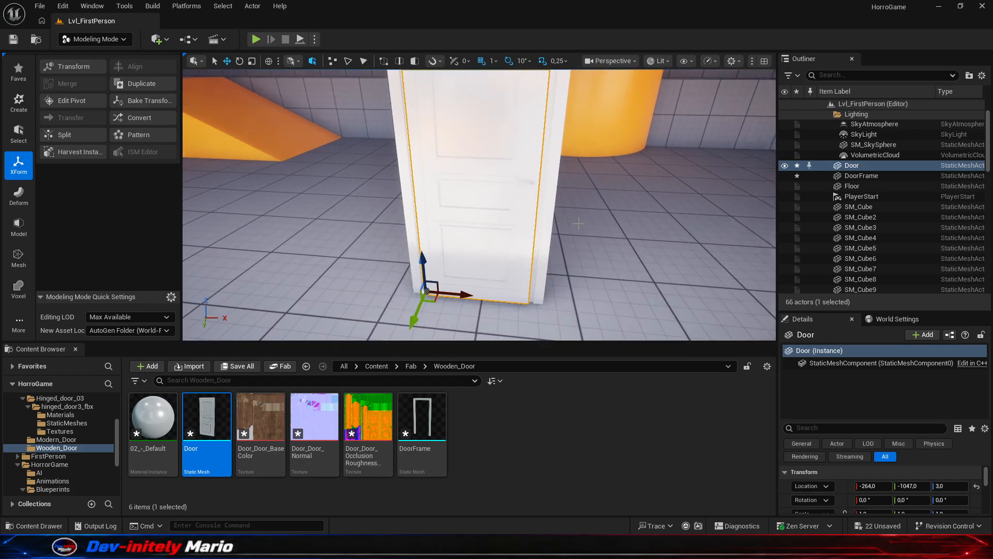
Examine the Door's fit inside the DoorFrame, including the handle side and the bottom corner at the pivot.
click(585, 238)
right_drag(585, 238, 585, 231)
key(w)
right_drag(511, 176, 509, 207)
key(s)
click(488, 184)
key(w)
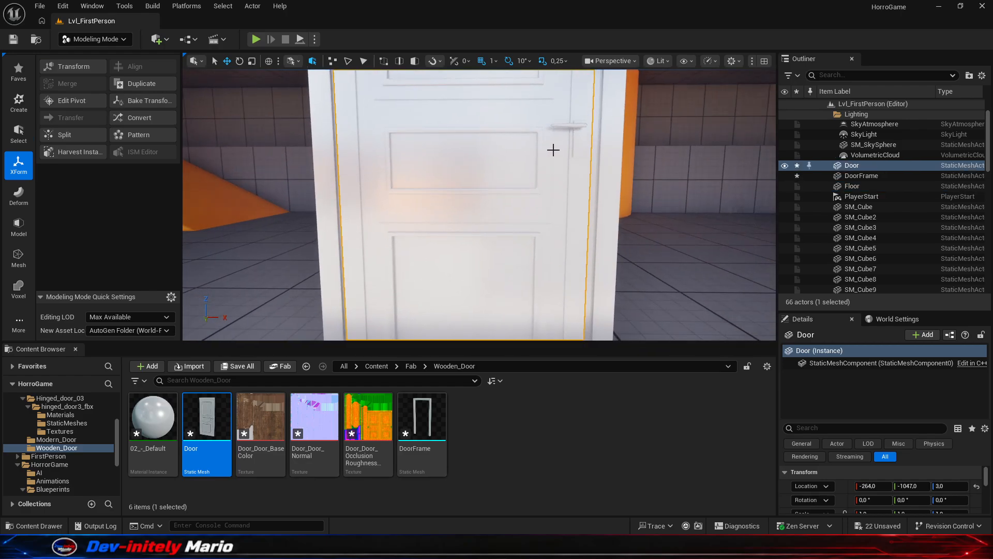
right_drag(566, 193, 565, 189)
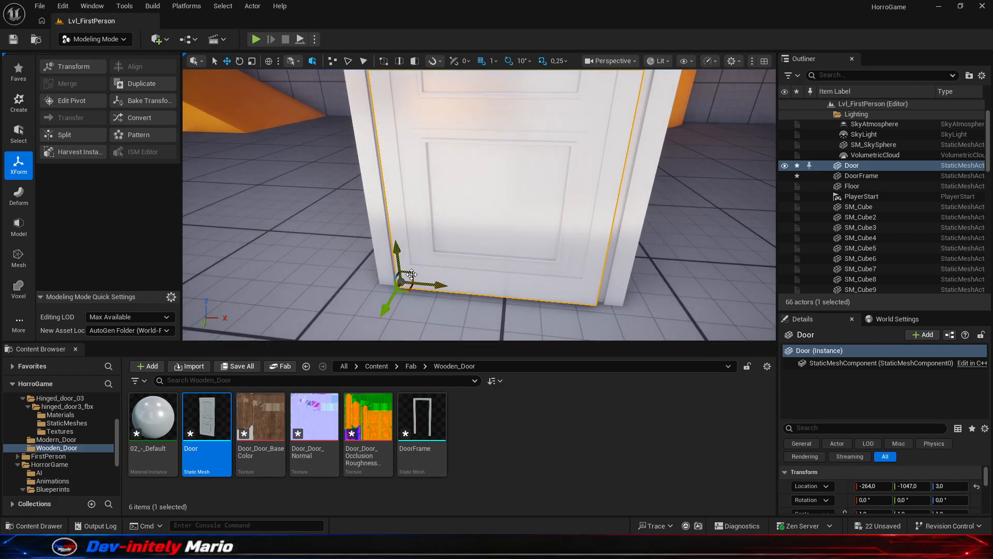
right_drag(445, 179, 434, 184)
key(s)
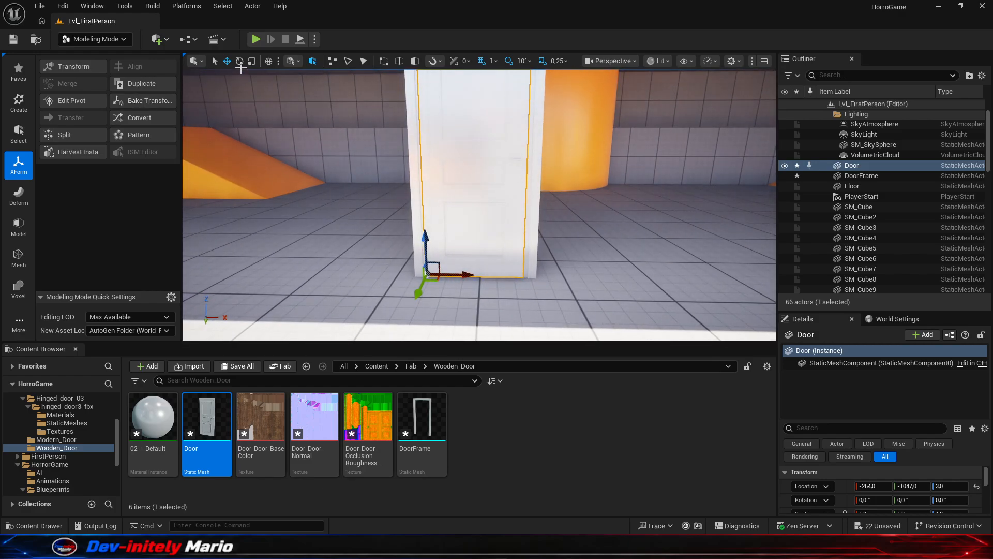
Swing the Door about its vertical axis to test the hinge pivot, return it to 0°, and deselect it.
click(240, 61)
mouse_move(474, 287)
mouse_down()
mouse_move(486, 292)
mouse_move(453, 310)
mouse_move(491, 289)
mouse_up()
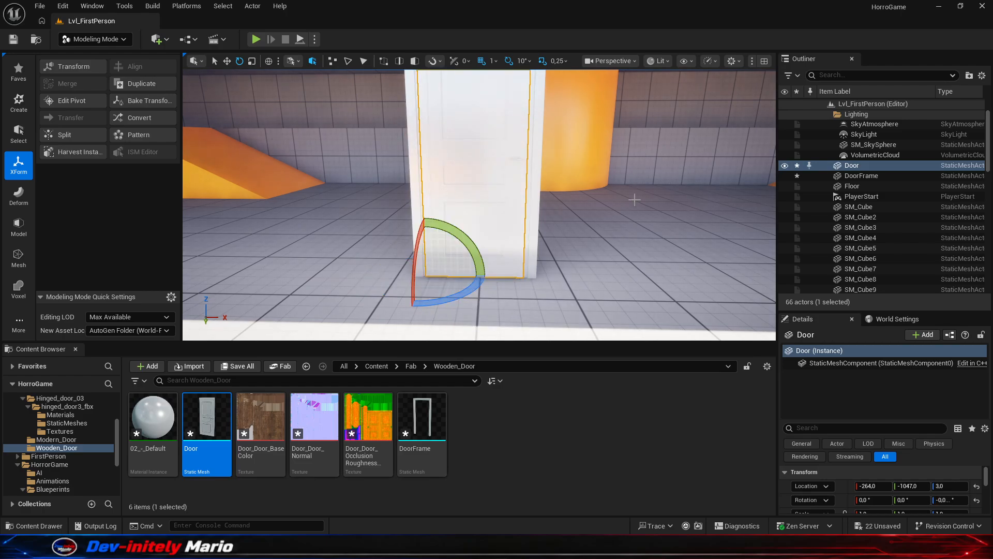
right_drag(639, 246, 588, 269)
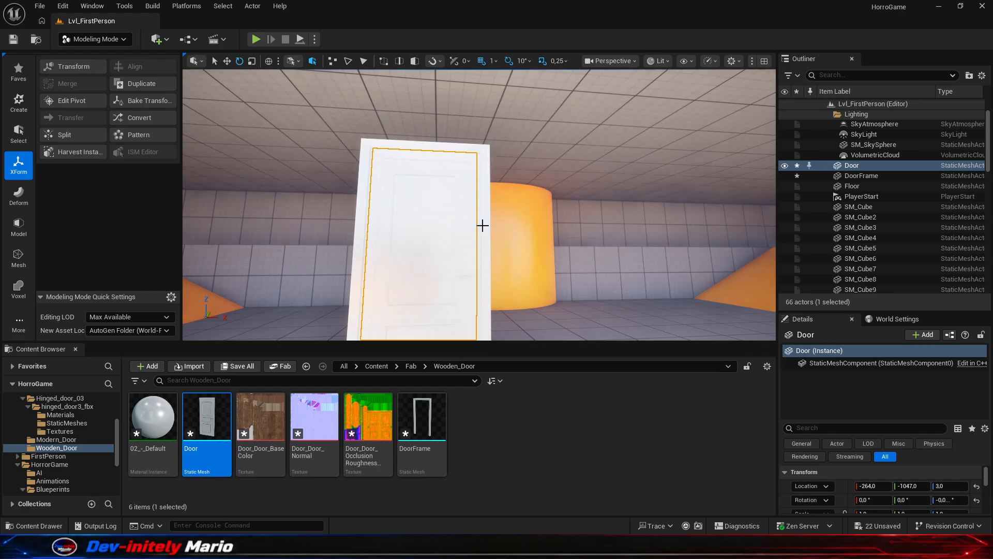
key(Escape)
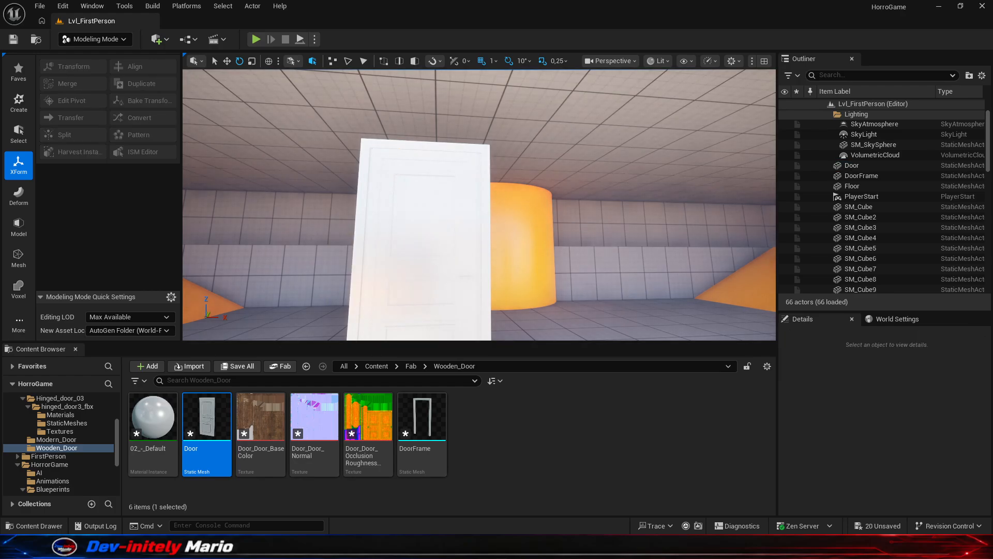
right_drag(504, 296, 591, 316)
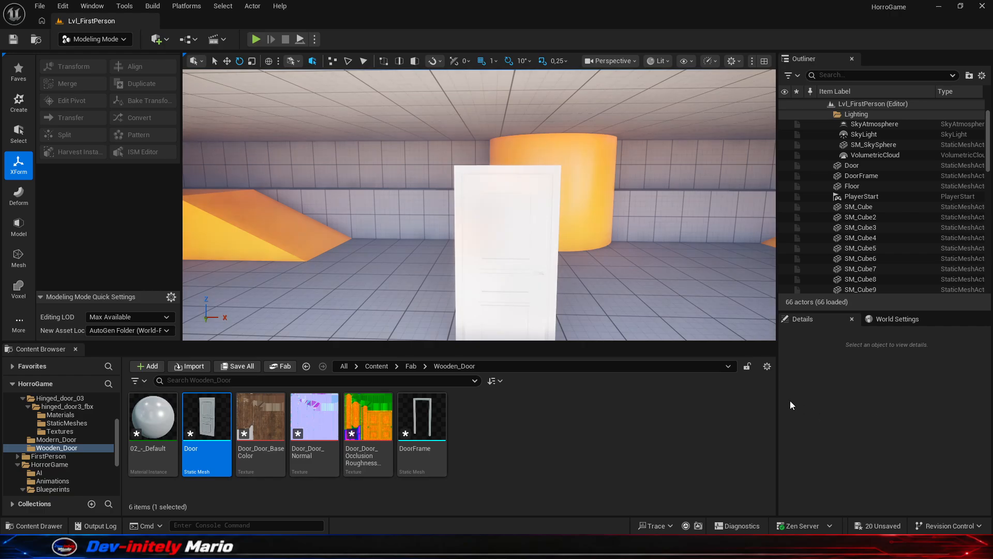
Switch to the BP_Door_Base blueprint and replace the Door component's static mesh with the DoorFrame mesh from Wooden_Door.
click(664, 428)
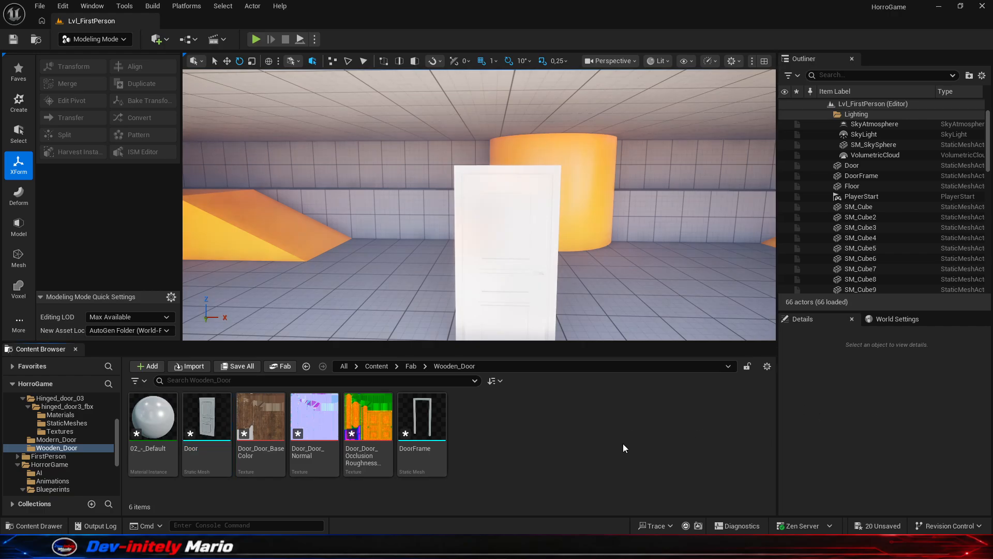
click(707, 484)
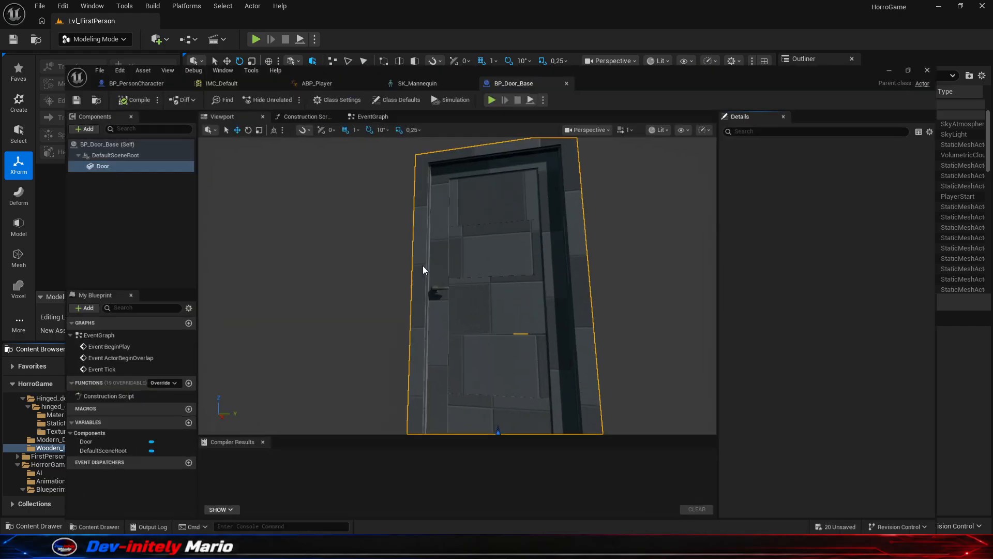
click(79, 116)
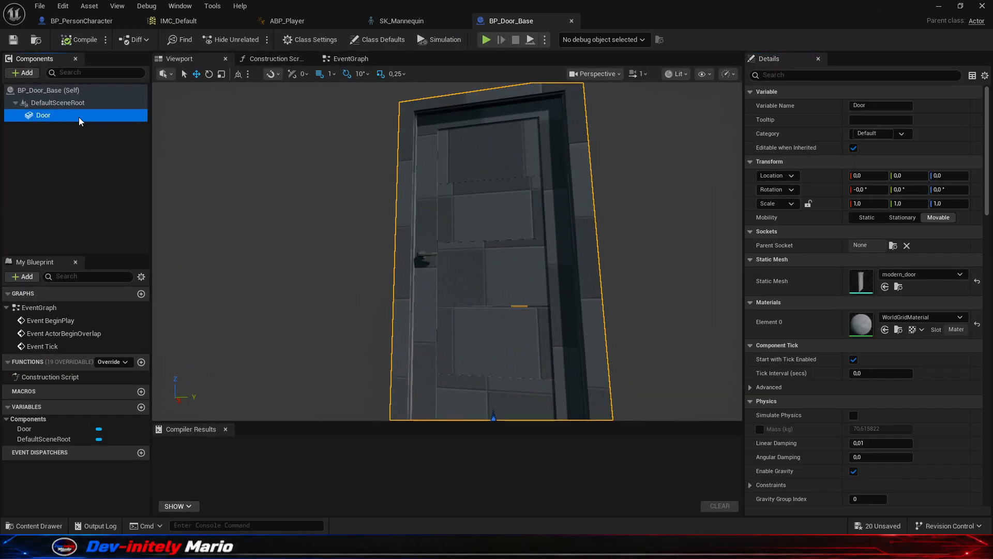
click(950, 274)
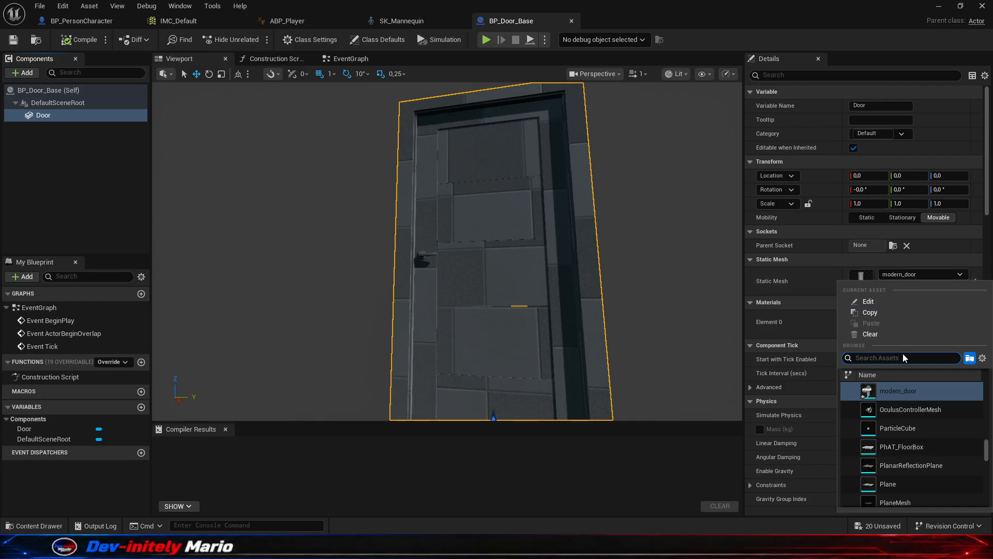
text(woode)
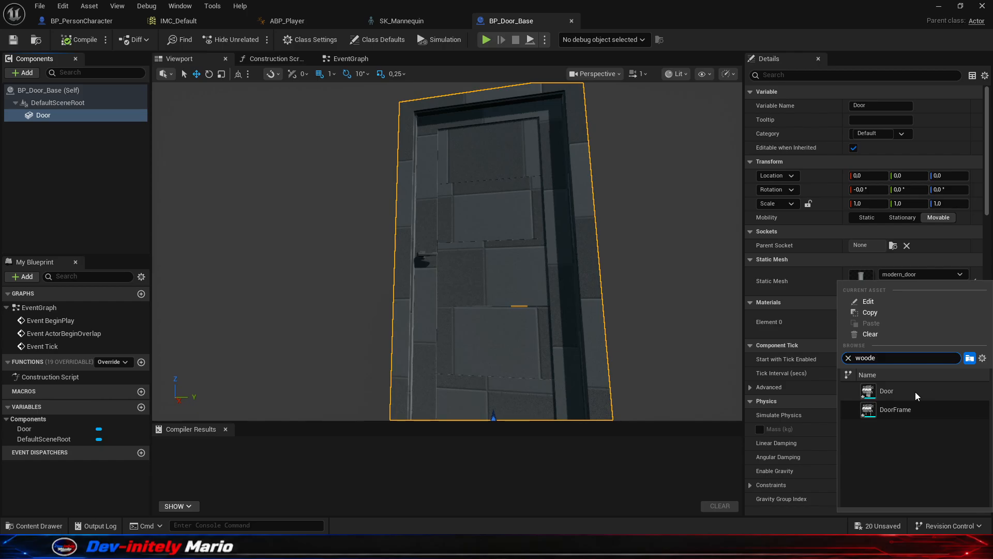
click(896, 409)
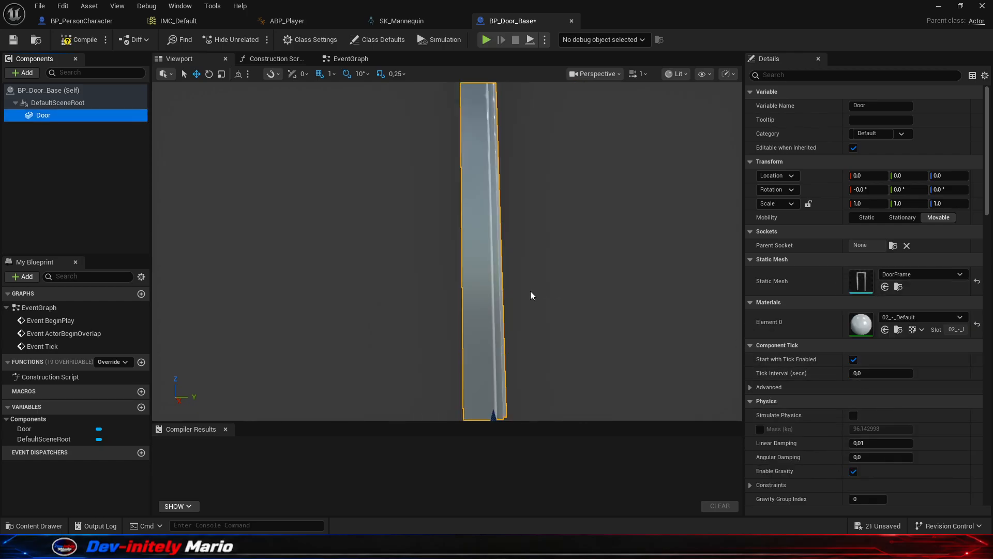
Add a Static Mesh component as a child of the component that holds the DoorFrame mesh.
key(d)
right_drag(447, 251, 326, 233)
key(s)
right_drag(534, 290, 534, 315)
scroll(534, 290, down, 3)
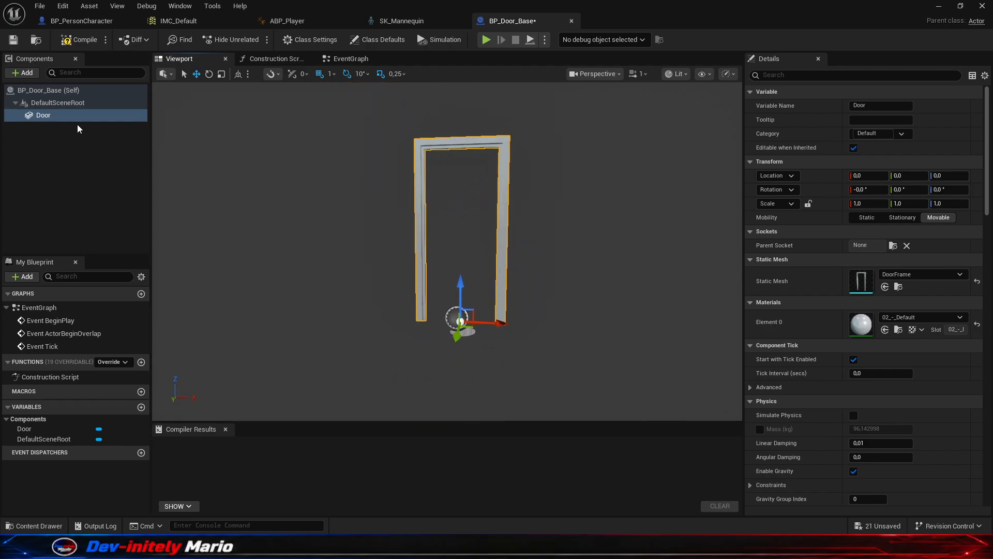
click(31, 73)
click(53, 185)
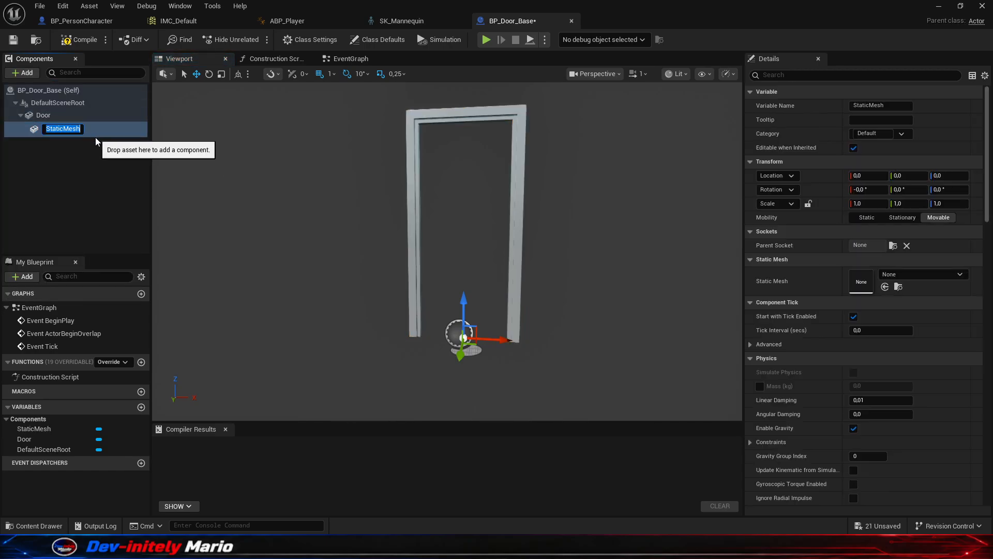
Rename the frame component to Doorframe and its new child component to Door.
click(62, 103)
click(64, 116)
click(64, 115)
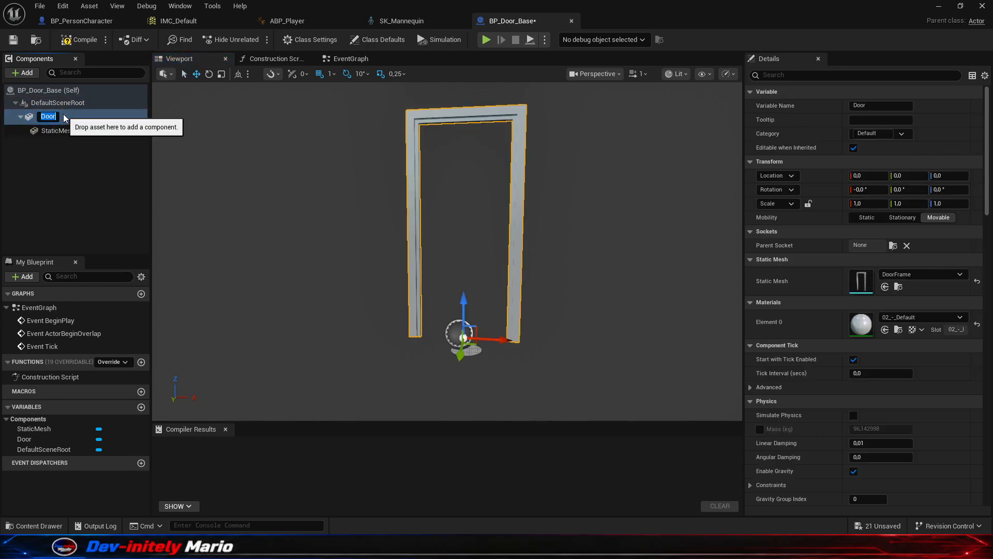
text(frame)
click(65, 127)
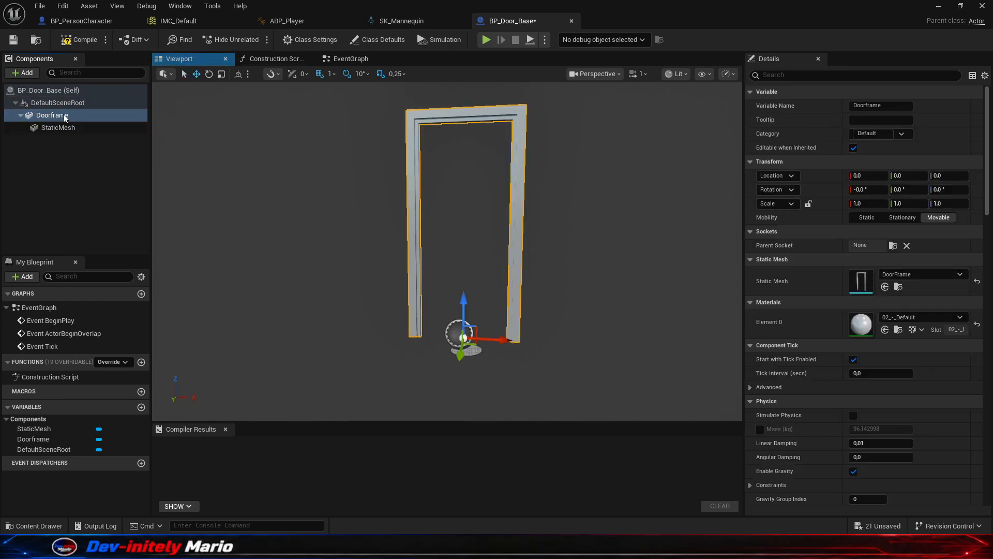
click(65, 127)
text(Door)
key(Return)
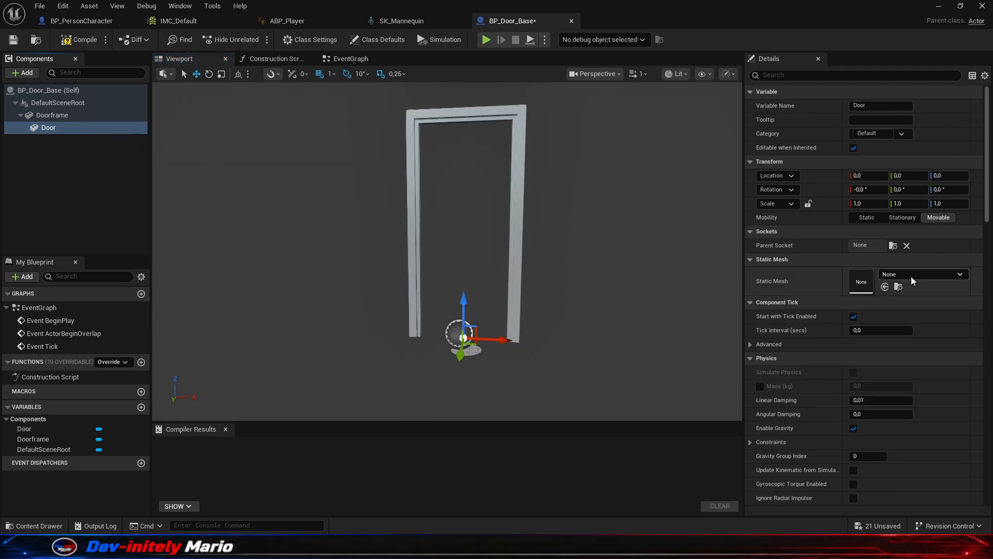
Assign the Door static mesh to the child Door component.
click(907, 273)
text(door)
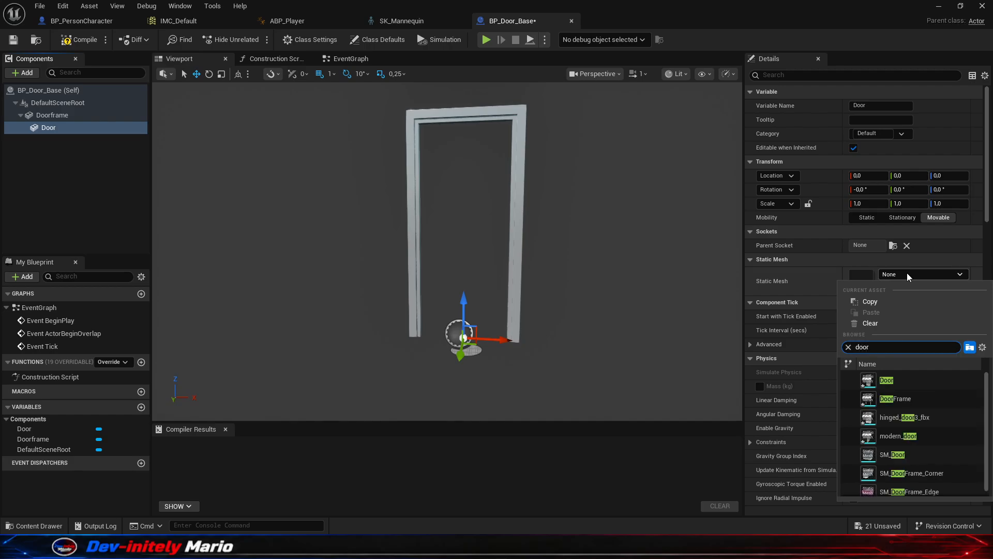
click(927, 381)
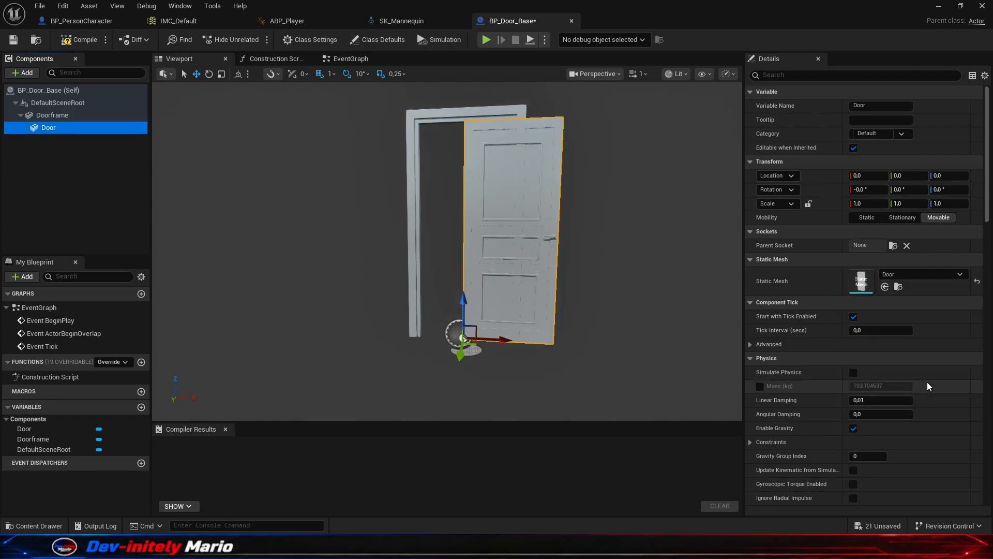
Move the Door component along X to -57 so that it fits the Doorframe, and save the blueprint.
drag(499, 341, 466, 337)
mouse_move(532, 288)
right_down()
mouse_move(494, 286)
mouse_move(474, 248)
mouse_move(458, 305)
mouse_move(382, 305)
mouse_move(253, 274)
mouse_move(171, 300)
mouse_move(536, 278)
right_up()
key(w)
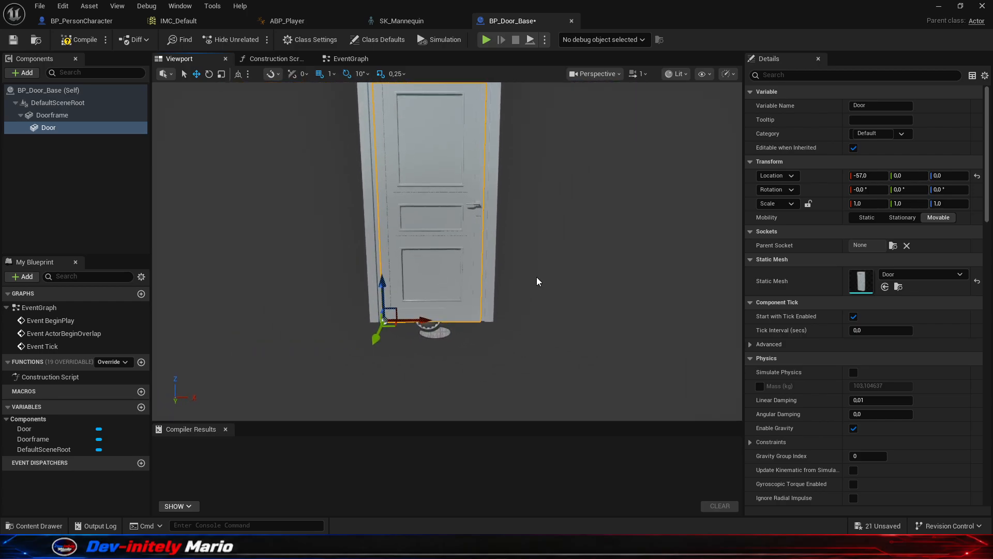
key(ctrl+s)
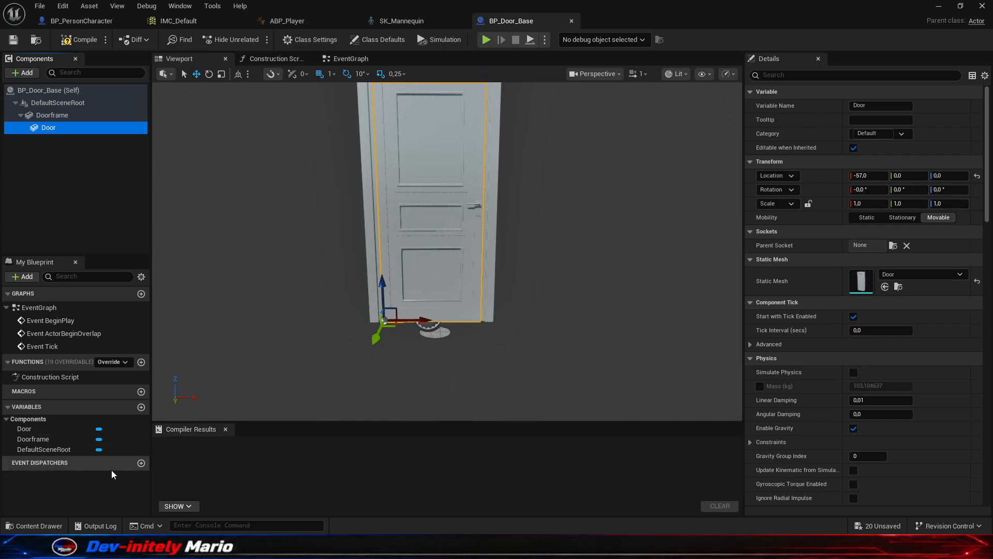
Add a new variable named Open_Angle_Degree to the blueprint.
click(10, 409)
click(10, 409)
click(141, 407)
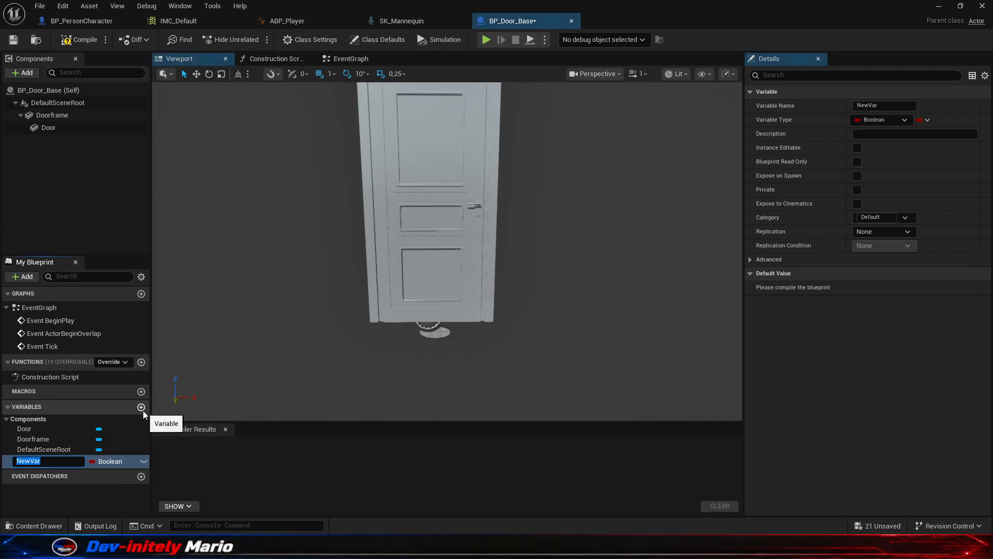
text(Op)
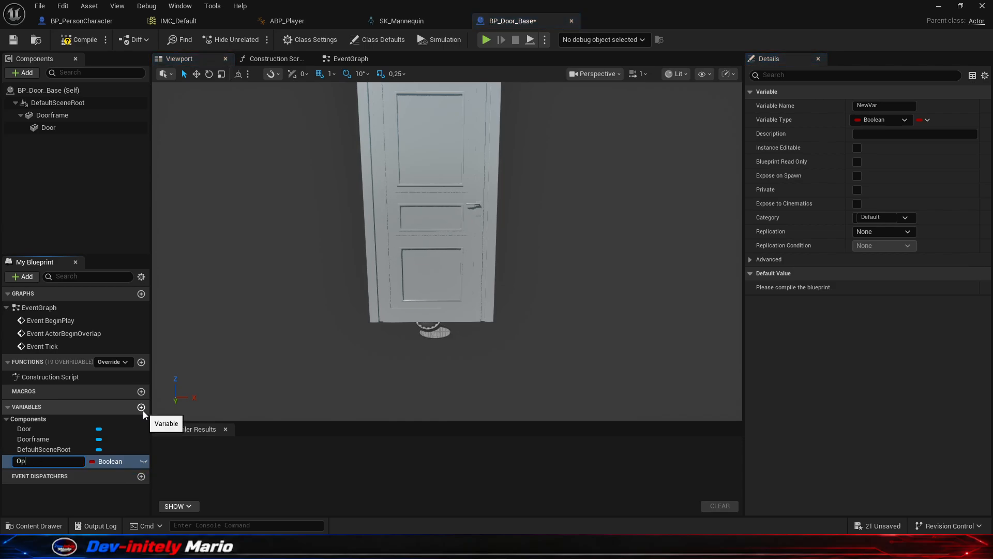
text(en_Angle_Degree)
key(Return)
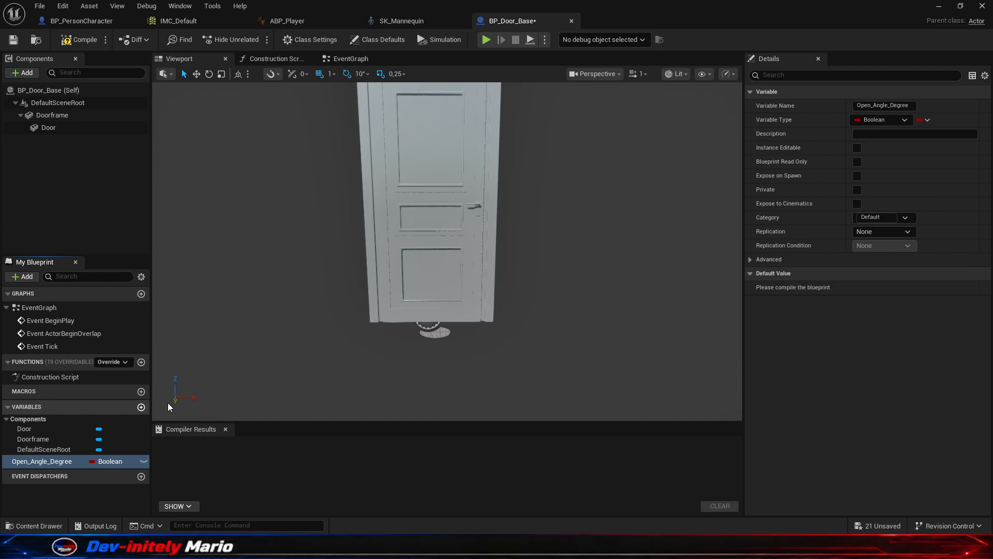
Change the Open_Angle_Degree variable's type to Float, compile the blueprint and set the variable's default value to 100.
click(77, 39)
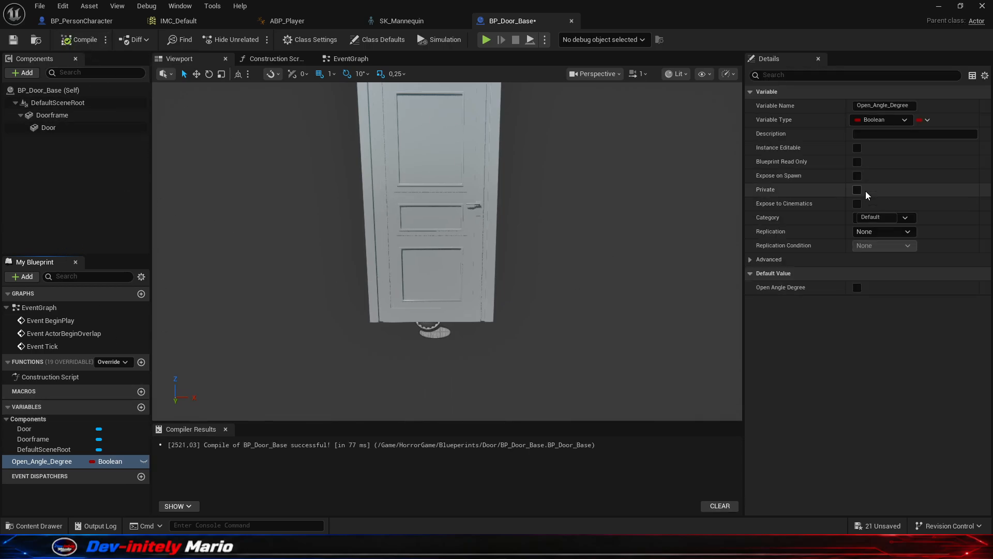
click(898, 121)
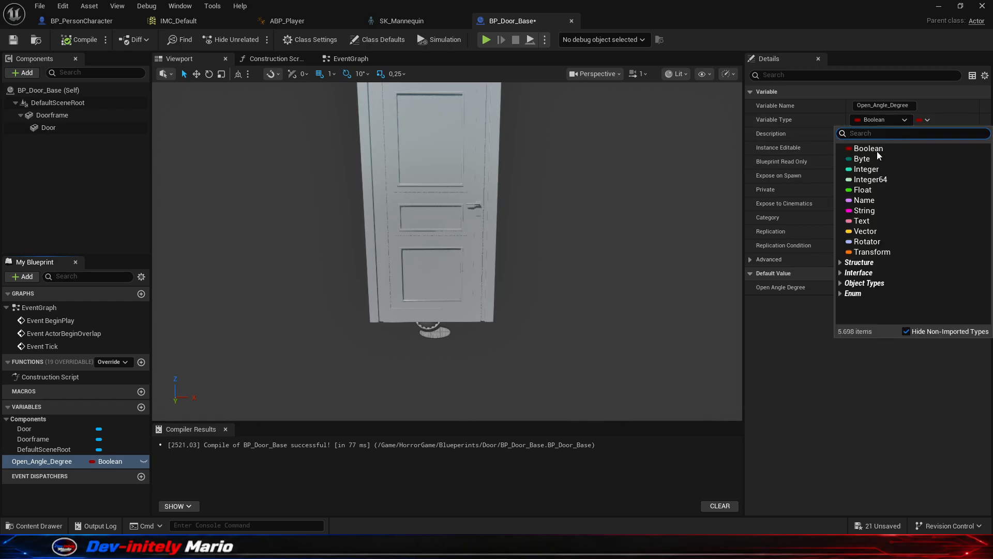
click(877, 189)
click(78, 40)
click(877, 332)
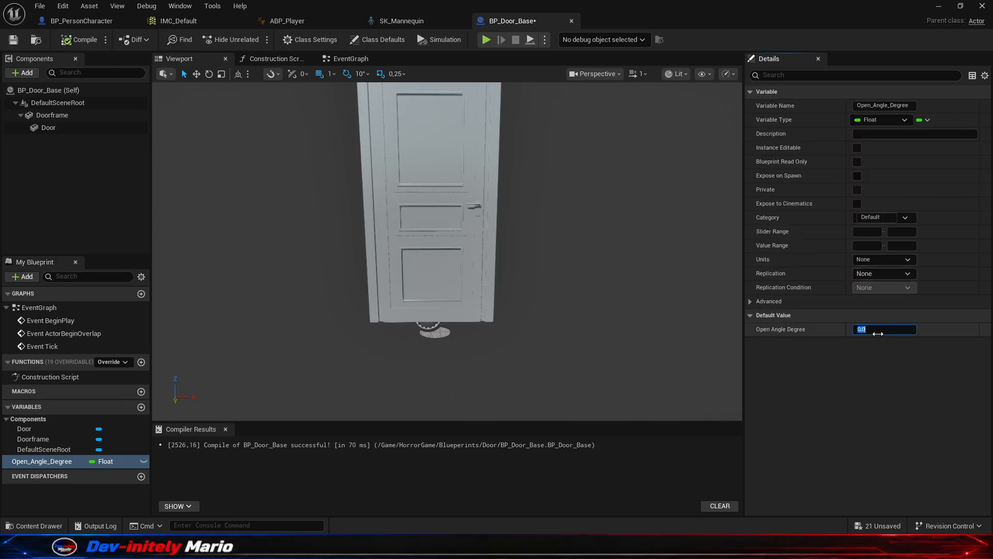
text(100)
key(Return)
Try a pitch rotation of 100° on the Door component, then reset the pitch to 0.
click(65, 132)
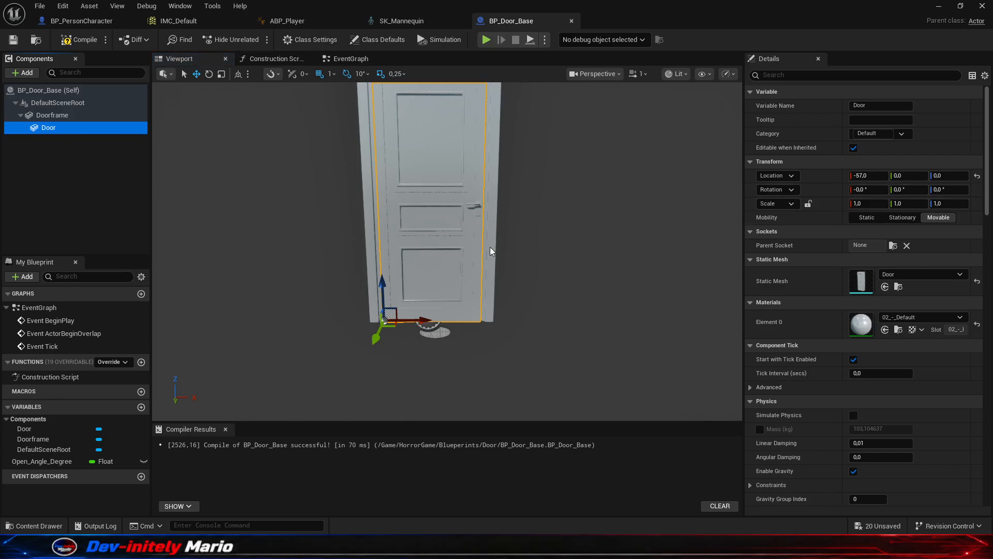
click(917, 191)
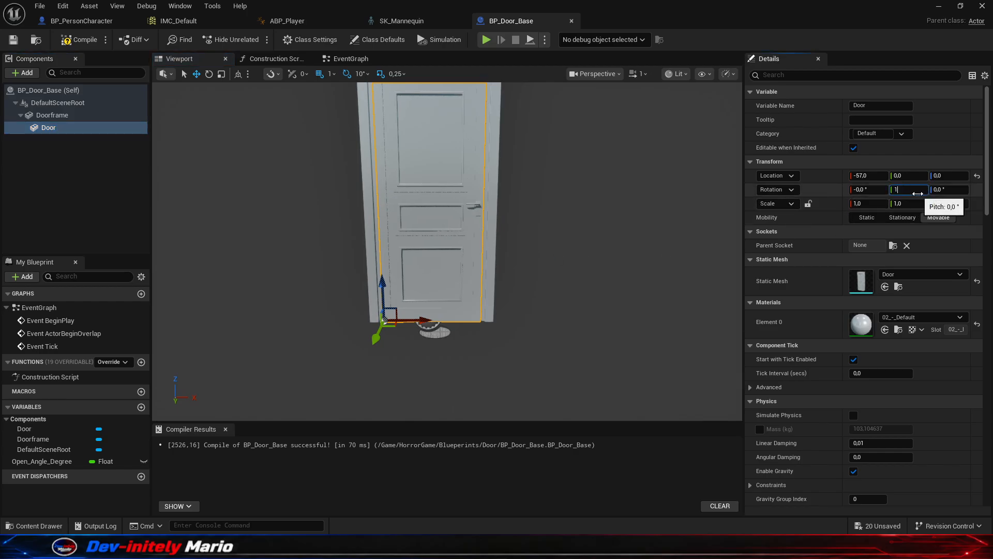
text(100)
key(Return)
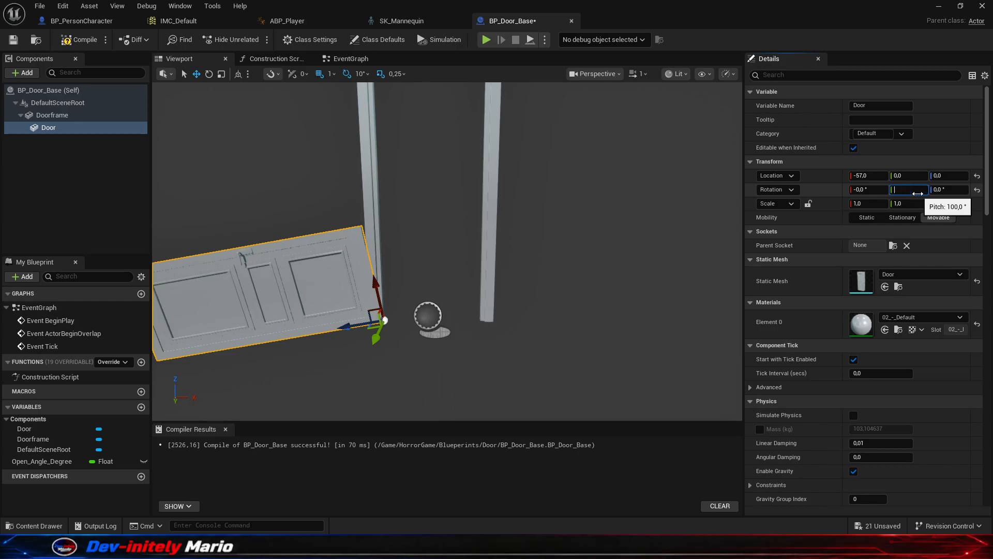
text(0)
key(Return)
Try a roll rotation of 100° on the Door component, then reset the roll to 0.
click(872, 190)
text(1)
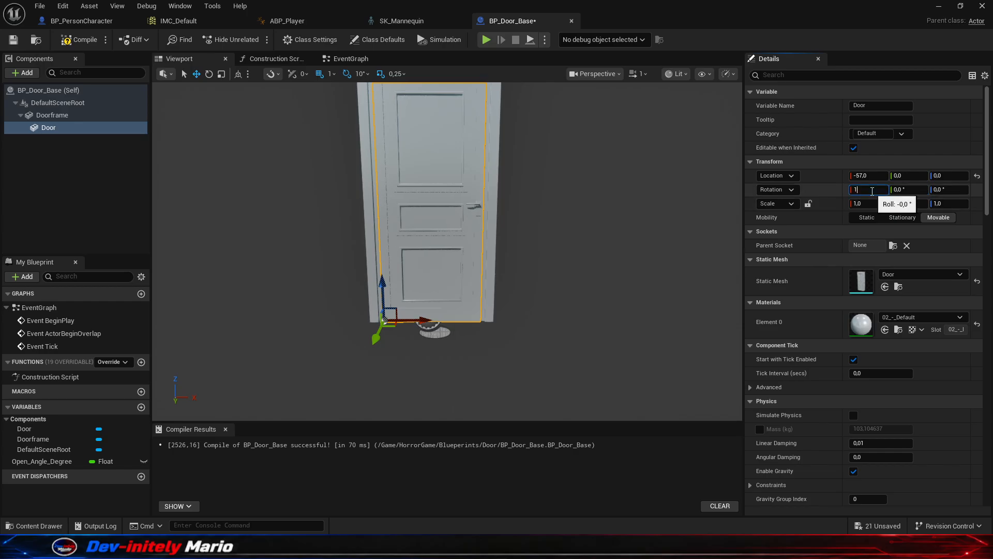
text(00)
key(Return)
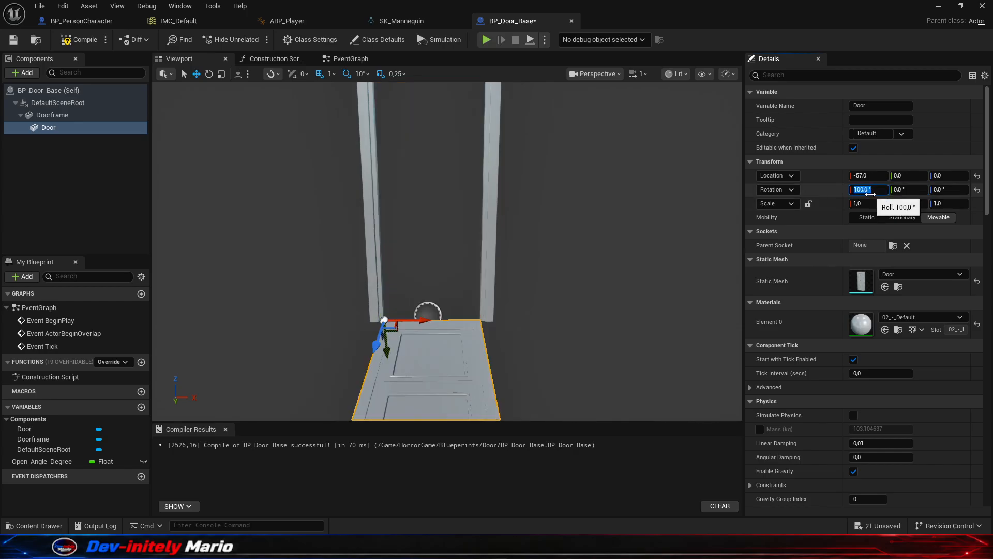
text(0)
key(Return)
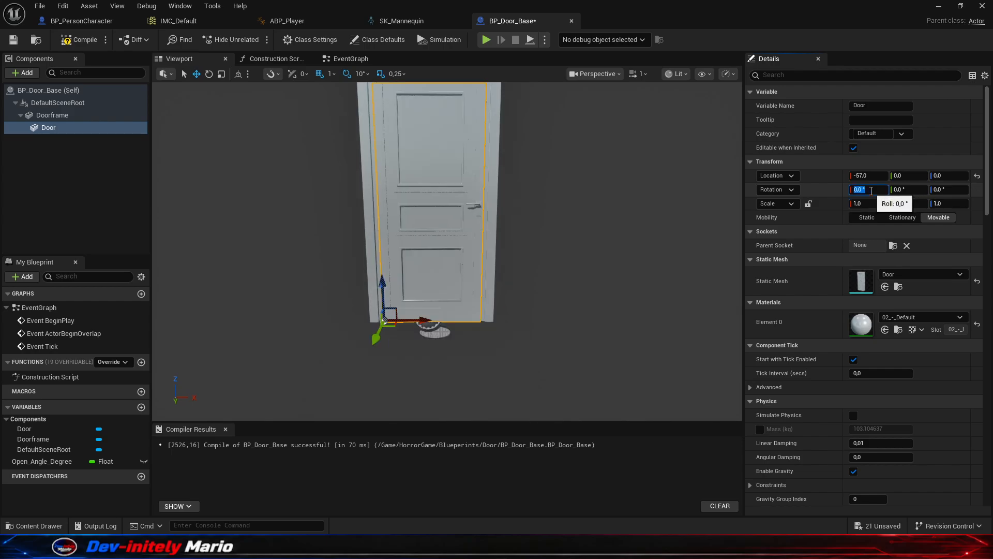
Test the Door component's opening with a yaw rotation of 100° and inspect it against the Doorframe.
click(953, 189)
text(10)
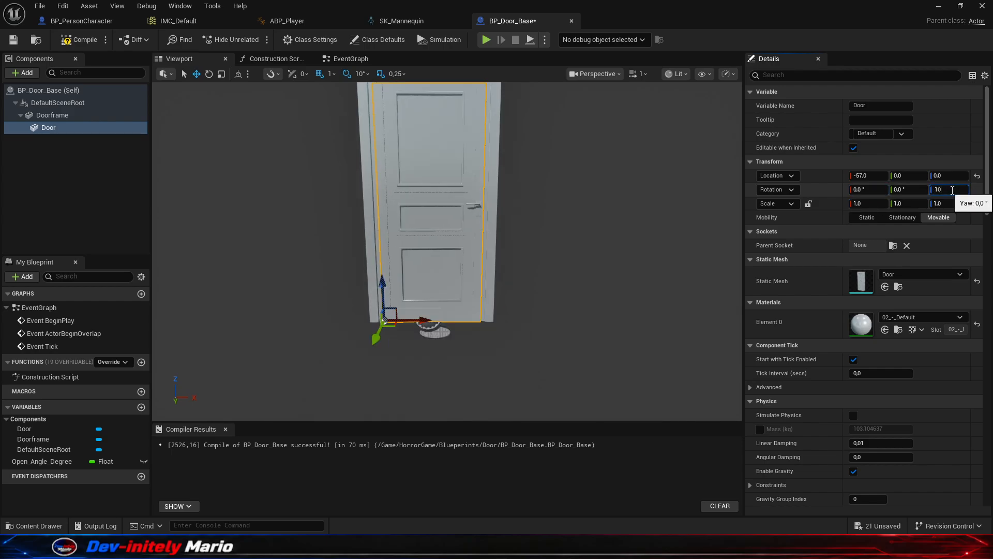
text(0)
key(Return)
key(a)
right_drag(607, 252, 476, 233)
key(d)
key(a)
key(w)
key(s)
key(d)
Test the opposite opening direction with a Door yaw rotation of -100° and inspect it from several sides.
click(959, 190)
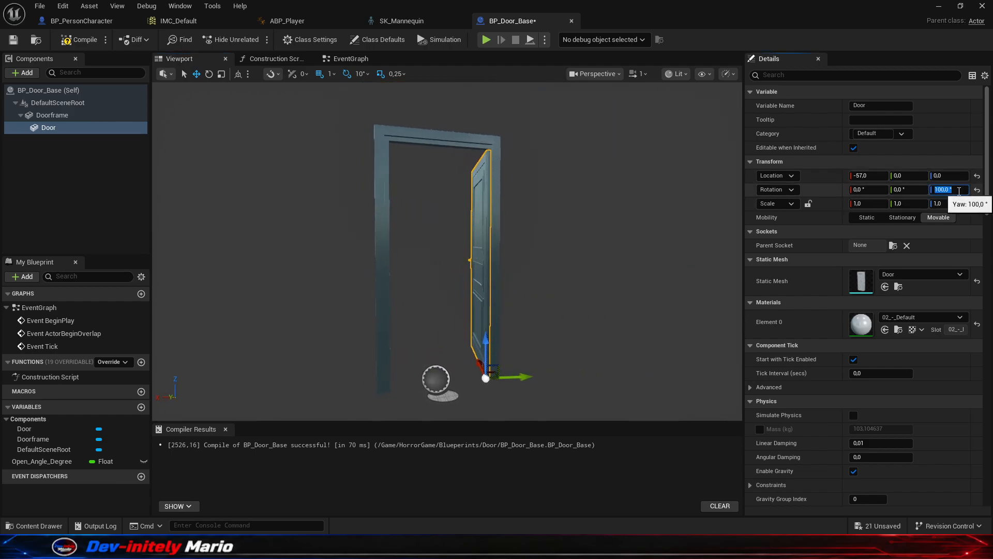
text(-100)
key(Return)
right_drag(569, 233, 253, 243)
key(a)
key(w)
key(d)
key(s)
key(d)
key(w)
key(a)
key(s)
key(d)
key(a)
key(d)
Reset the Door component's yaw rotation to 0 and save the blueprint.
click(954, 189)
text(0)
key(Return)
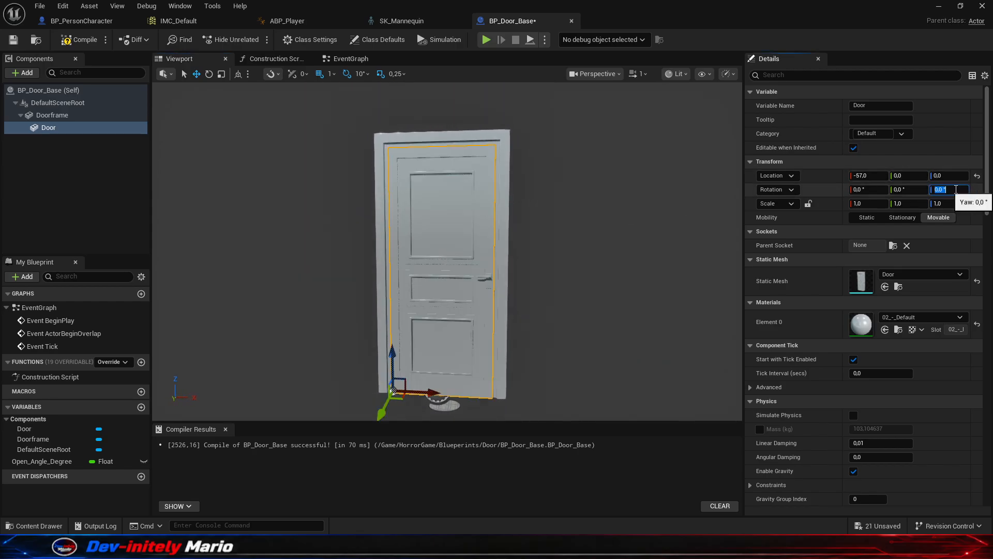
key(ctrl+s)
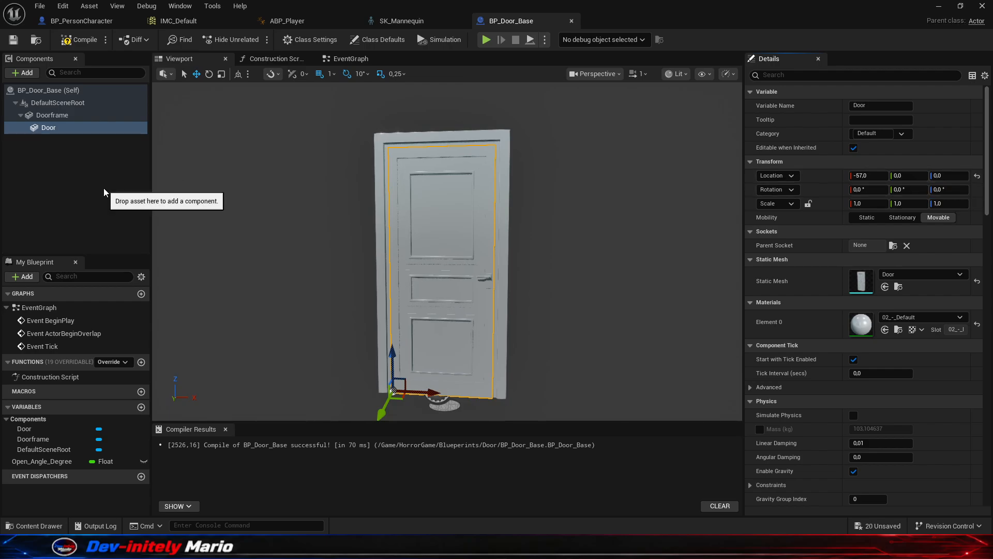